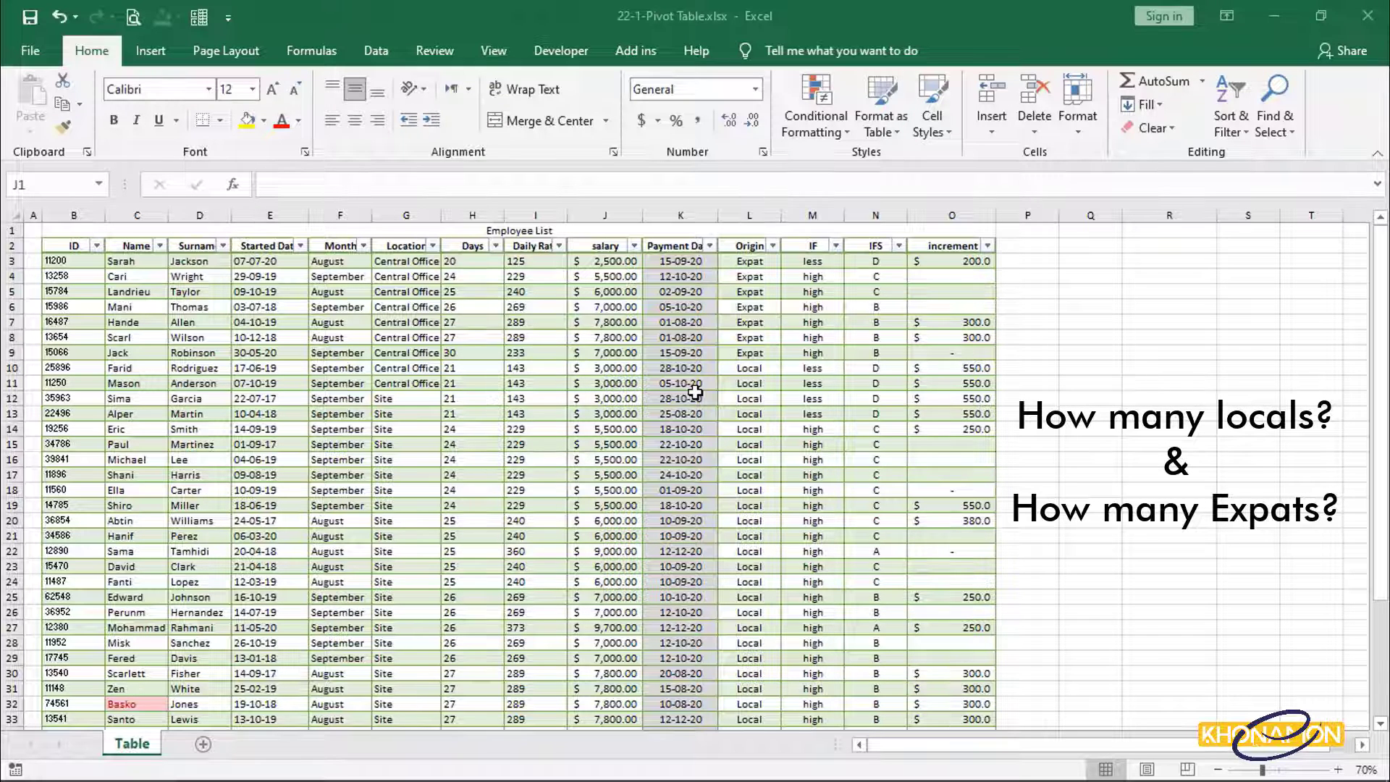
In cell Q5, count the Expat entries in the table's Origin column with a COUNTIF formula, using L3 as the criterion
double_click(1113, 291)
text(=countif)
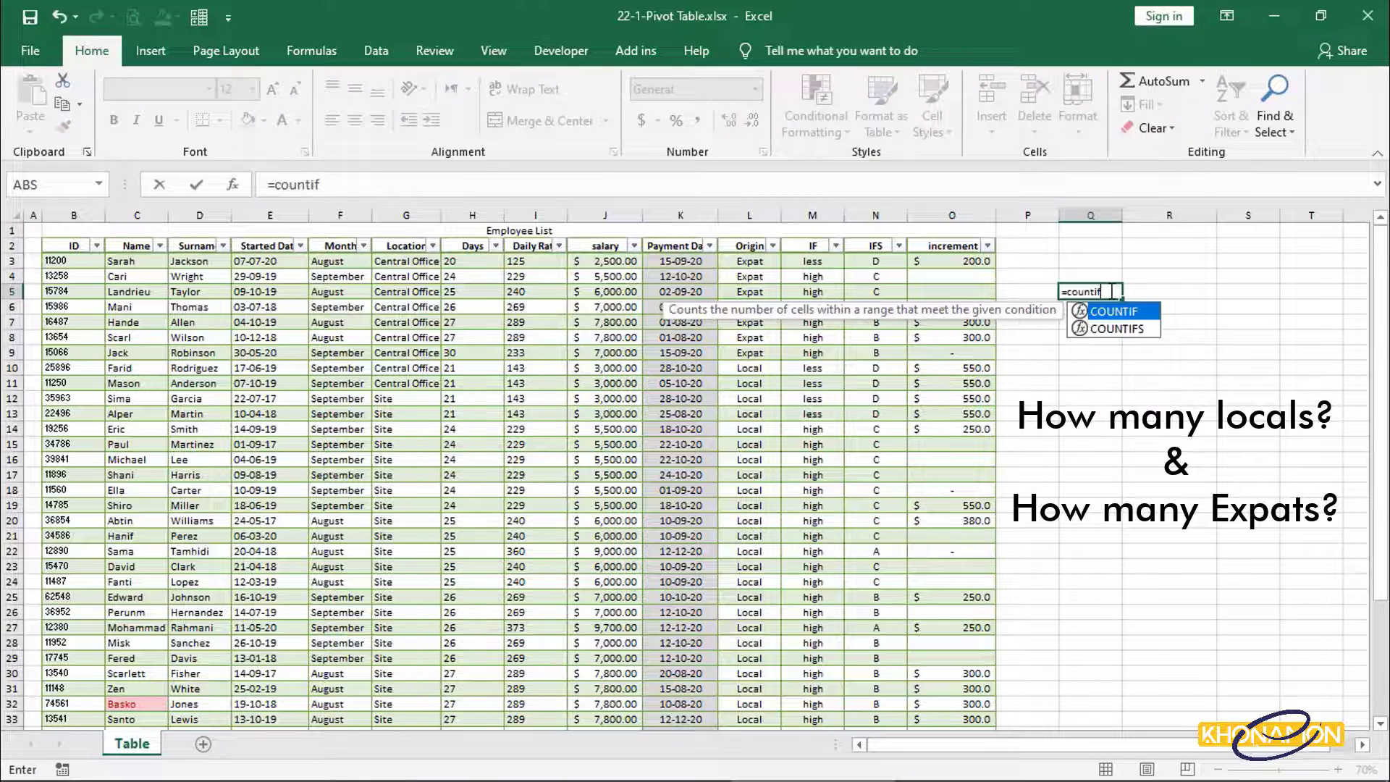
double_click(1140, 313)
drag(750, 261, 751, 704)
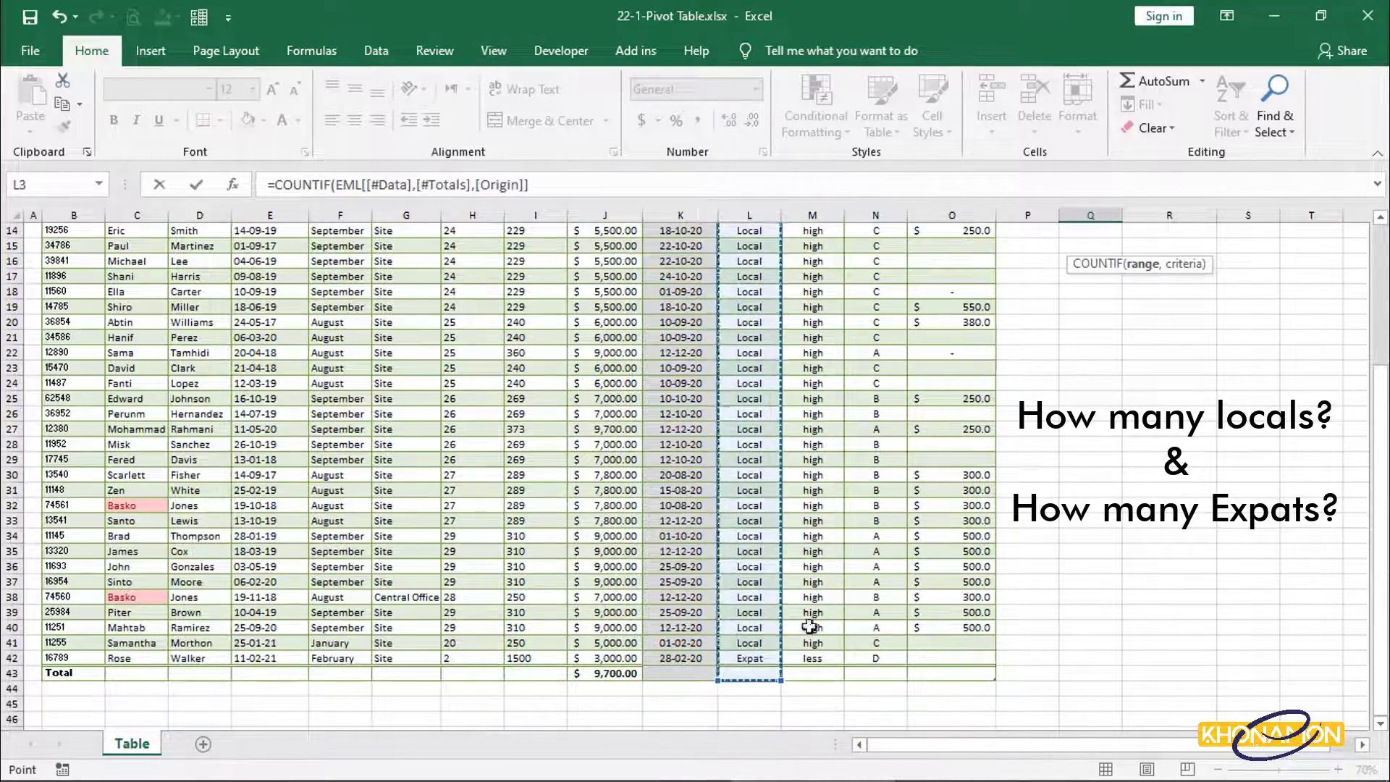
scroll(1122, 366, up, 4)
text(,)
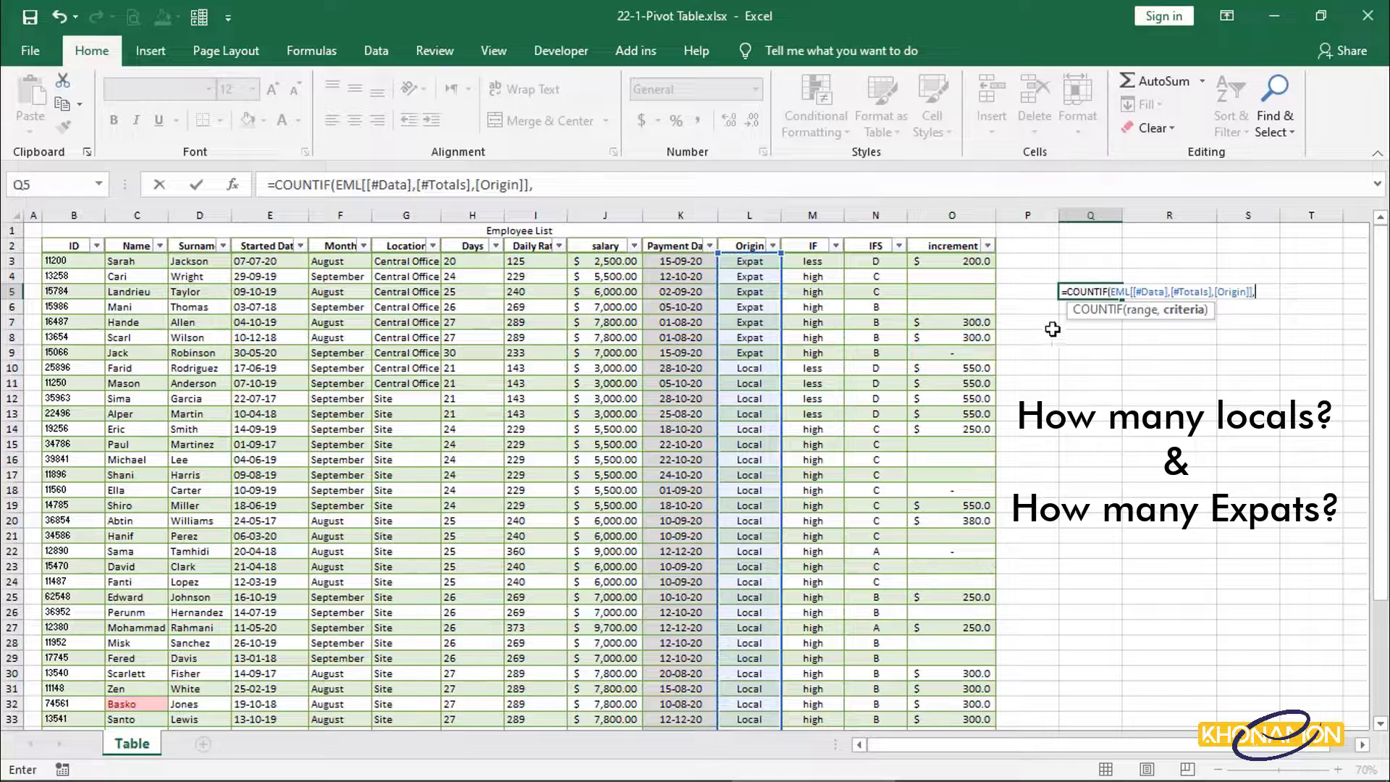
click(769, 260)
key(Return)
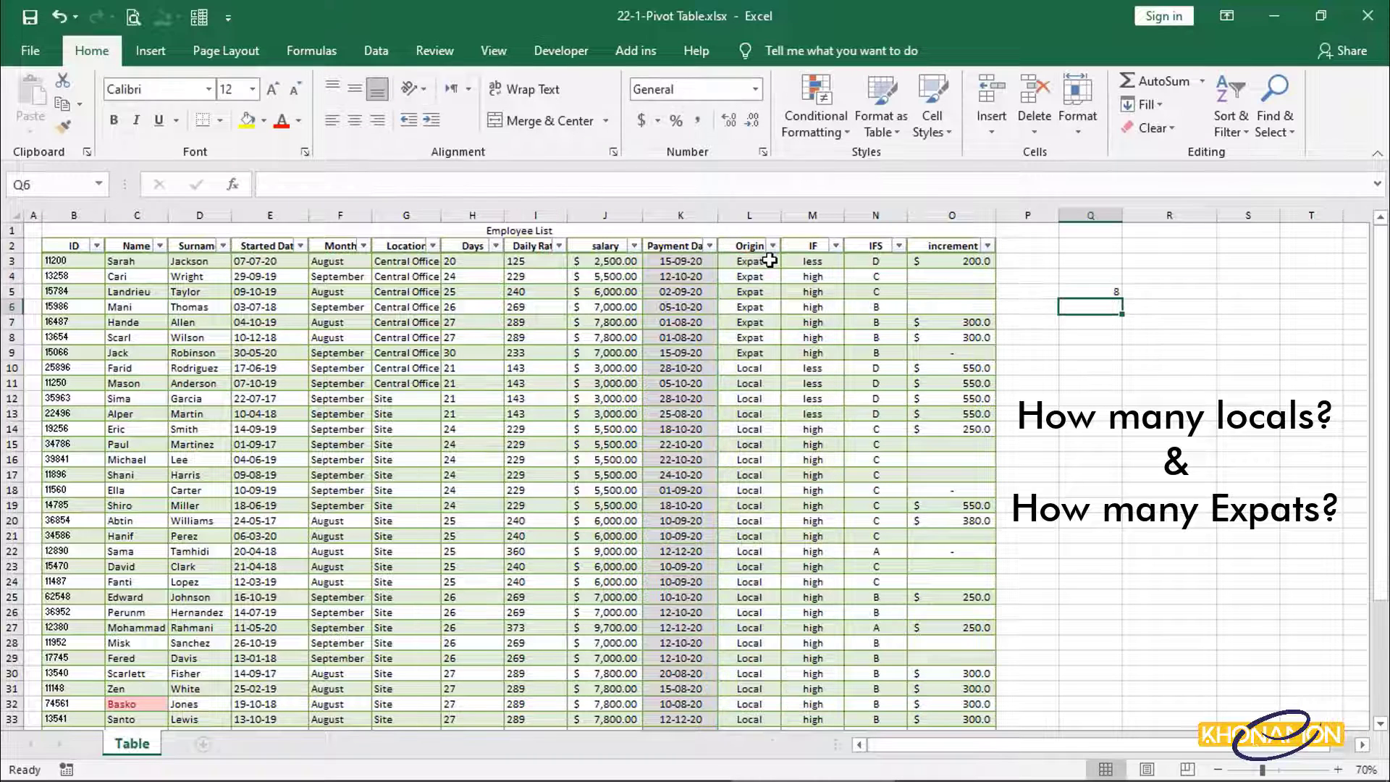
In cell Q6, count the Local entries with COUNTIF over EML[Origin], using L12 as the criterion
text(=countif)
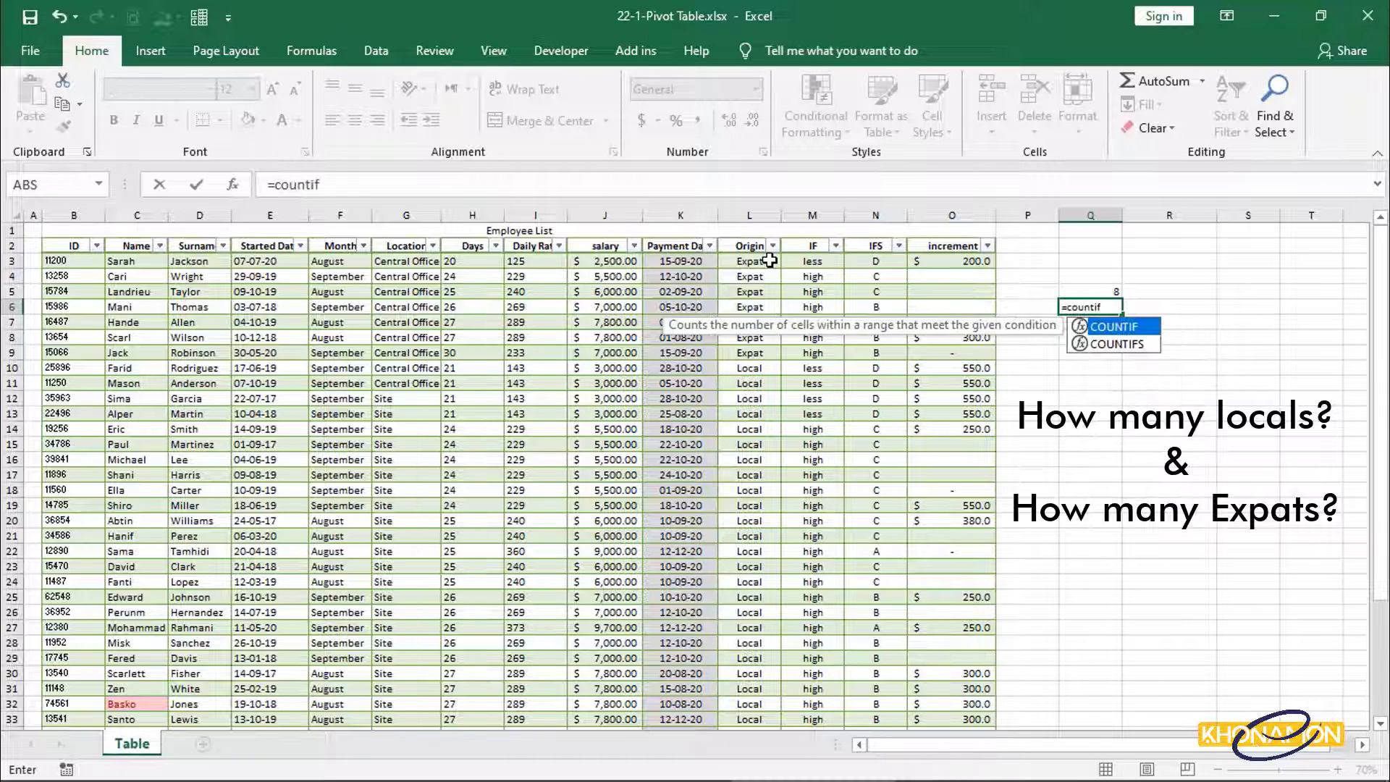
double_click(1102, 336)
text(em)
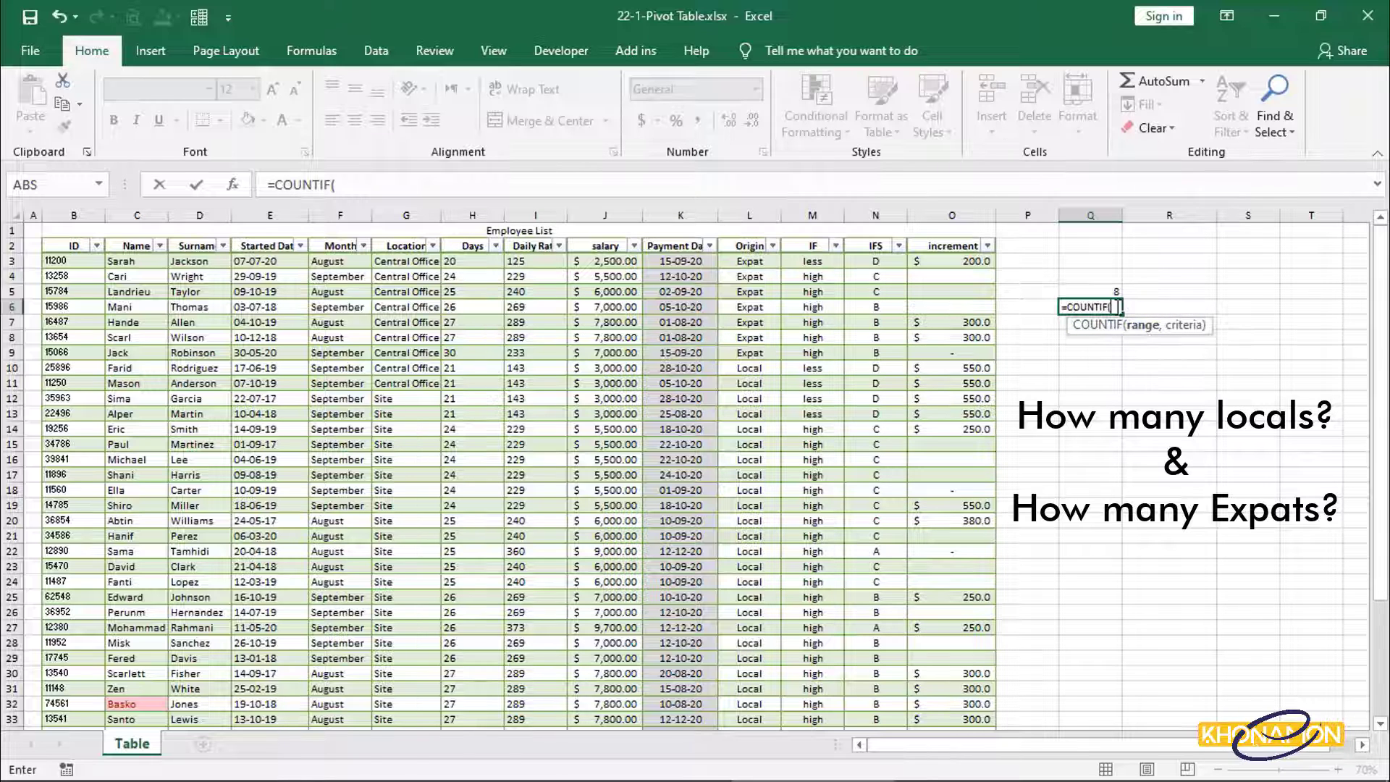
double_click(1141, 337)
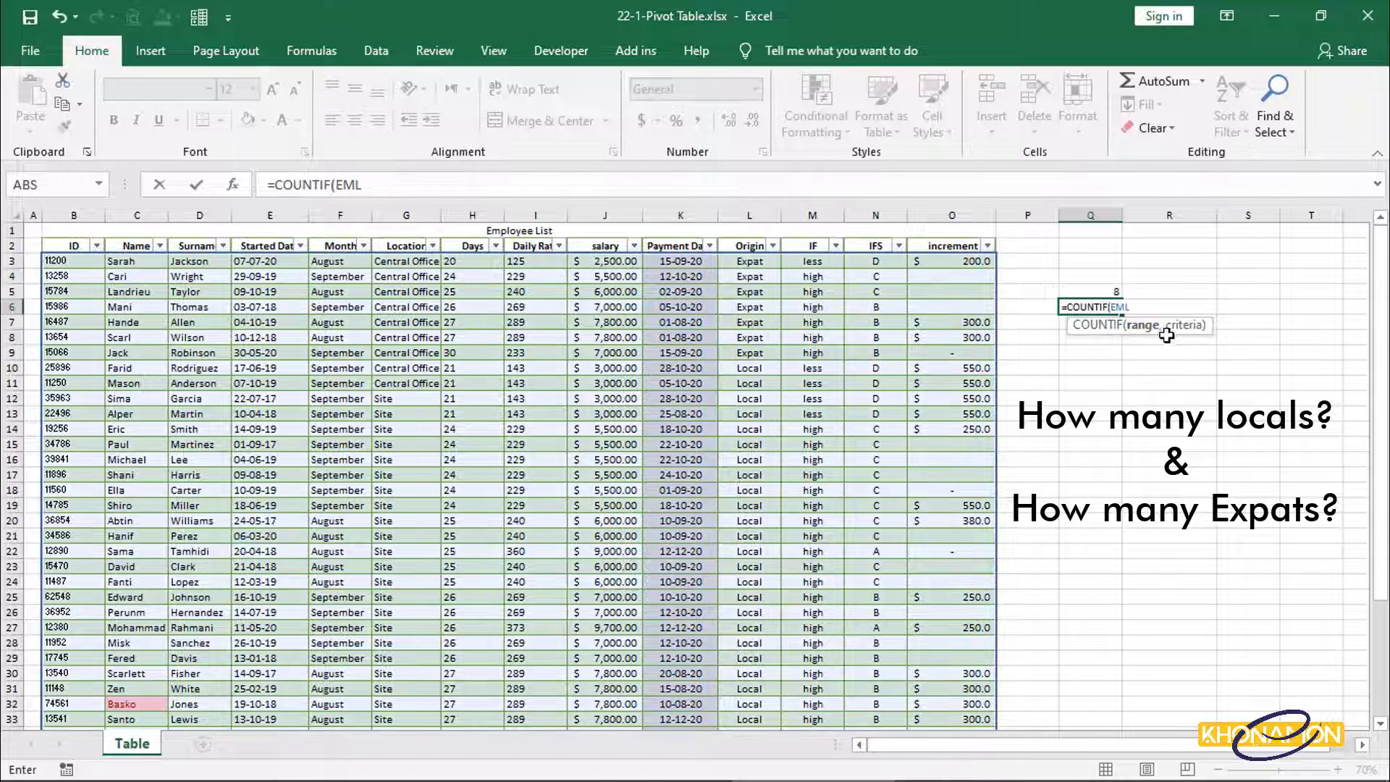
text([)
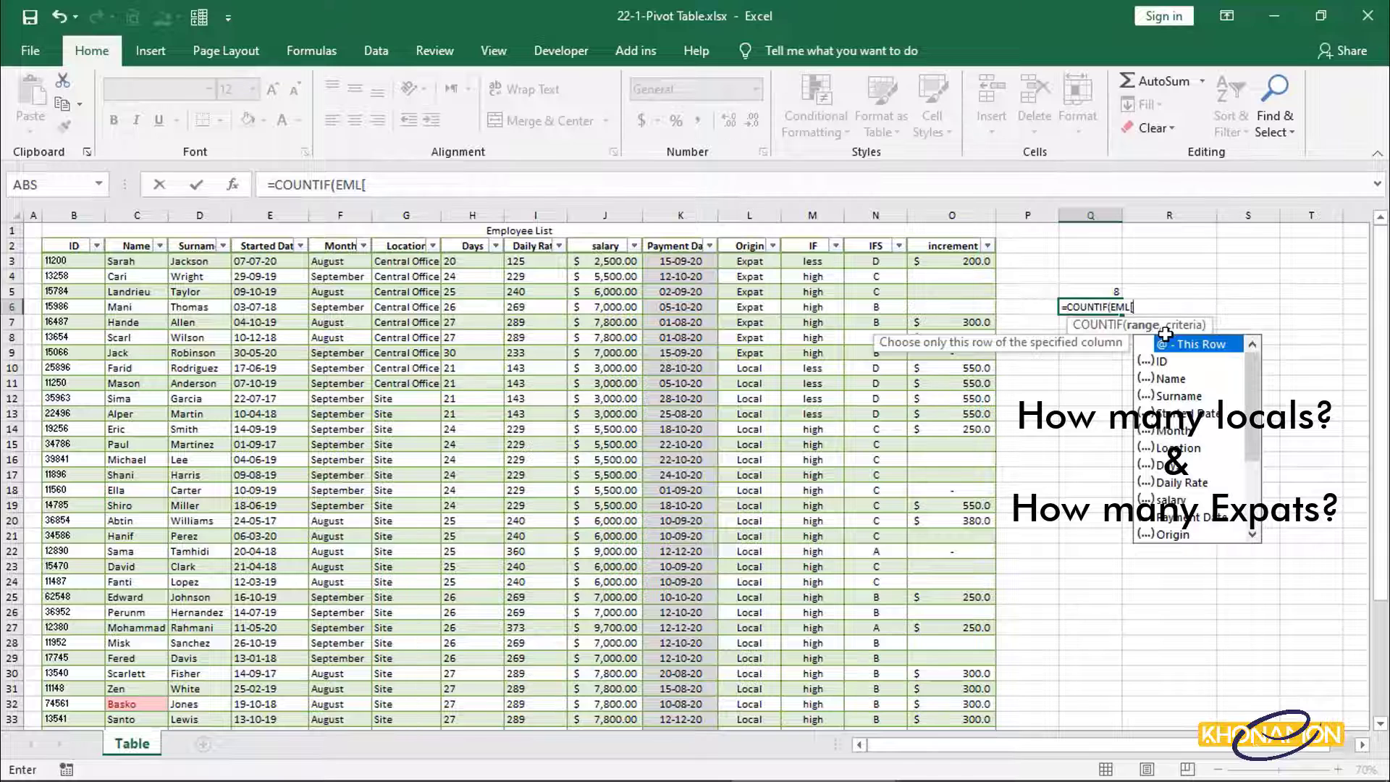
text(ori)
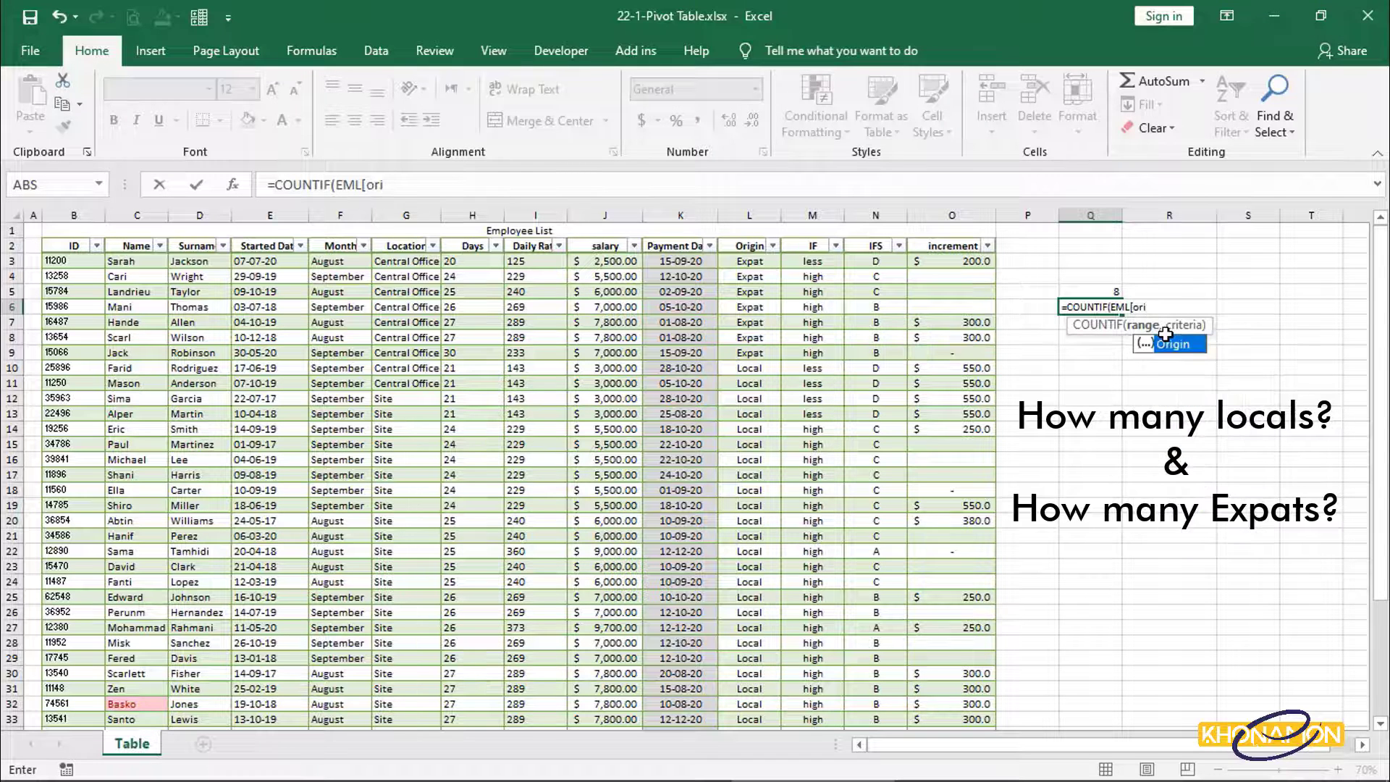
double_click(1167, 338)
text(])
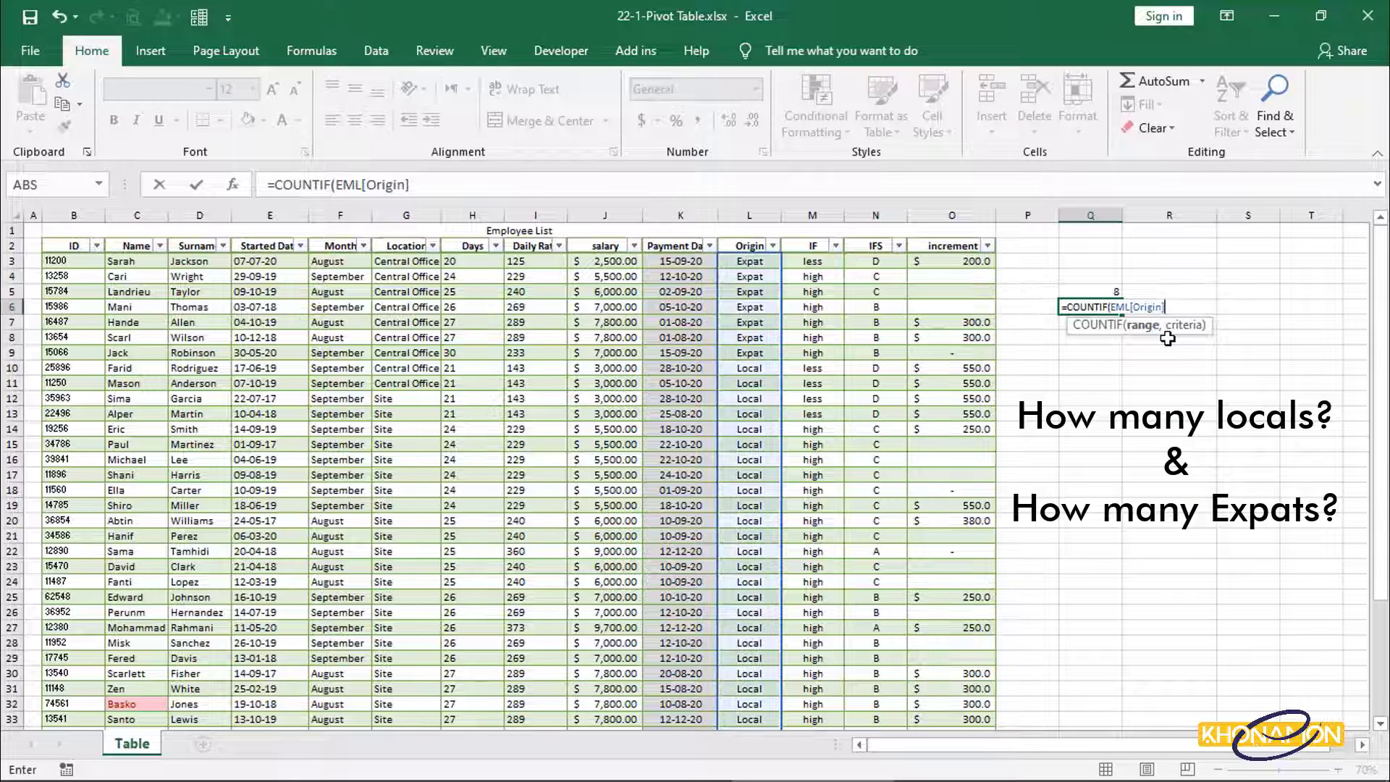
text(,)
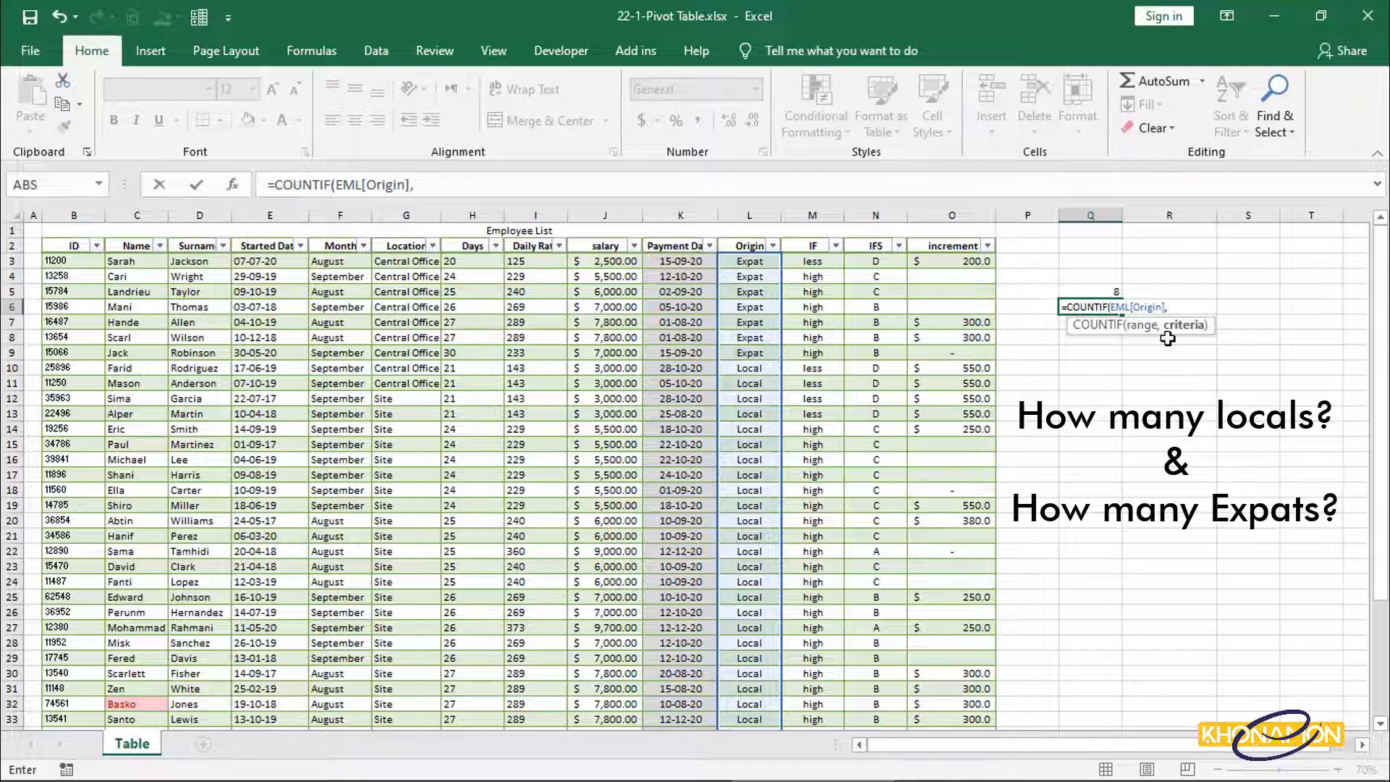
click(764, 398)
key(Return)
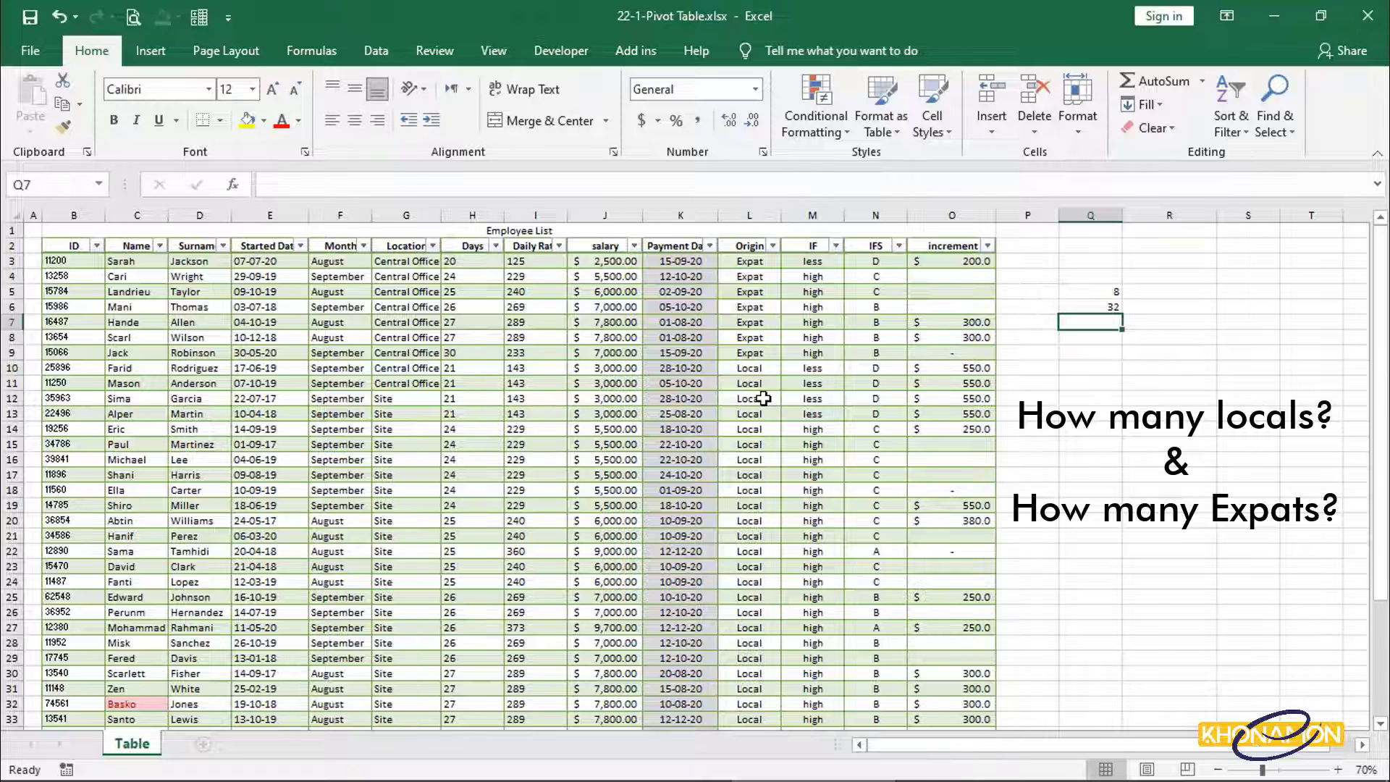
Start summarizing the employee table with a PivotTable
click(764, 399)
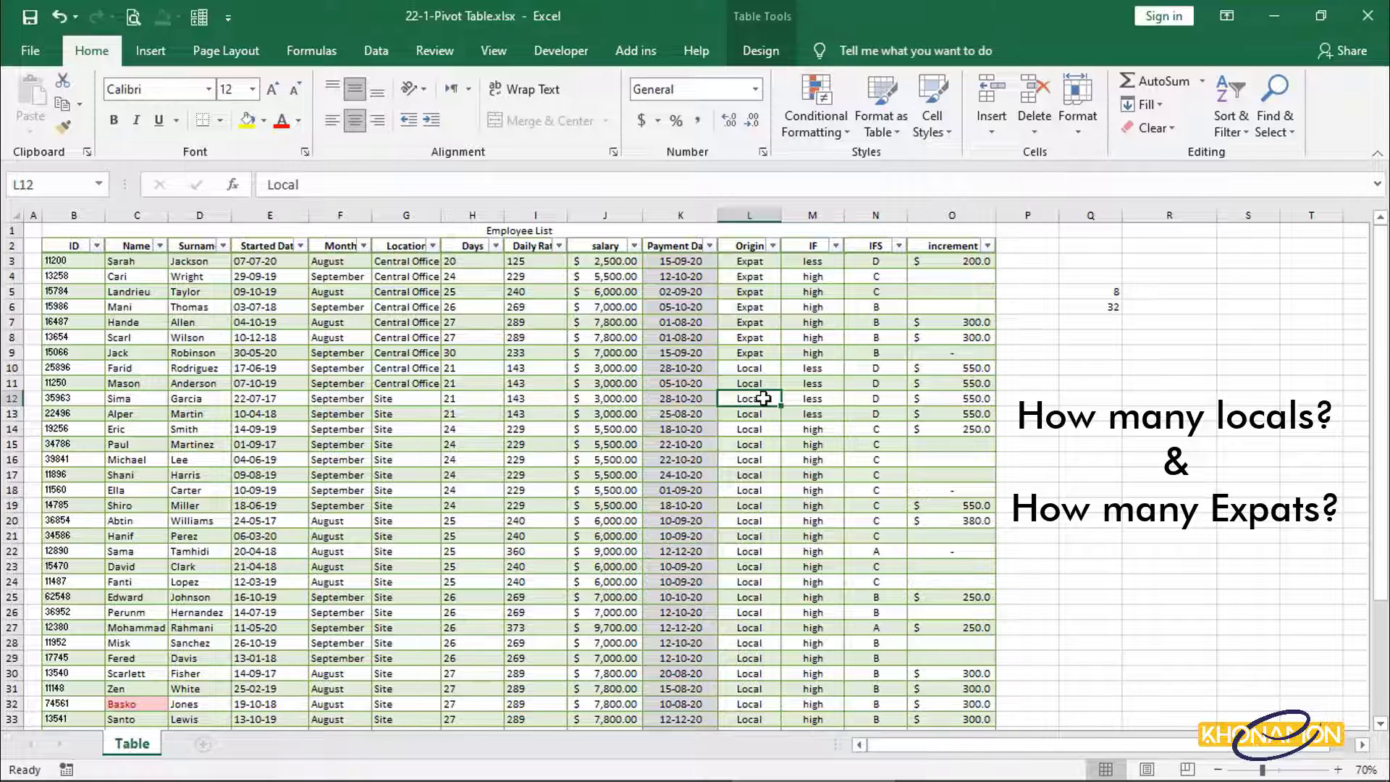
click(759, 52)
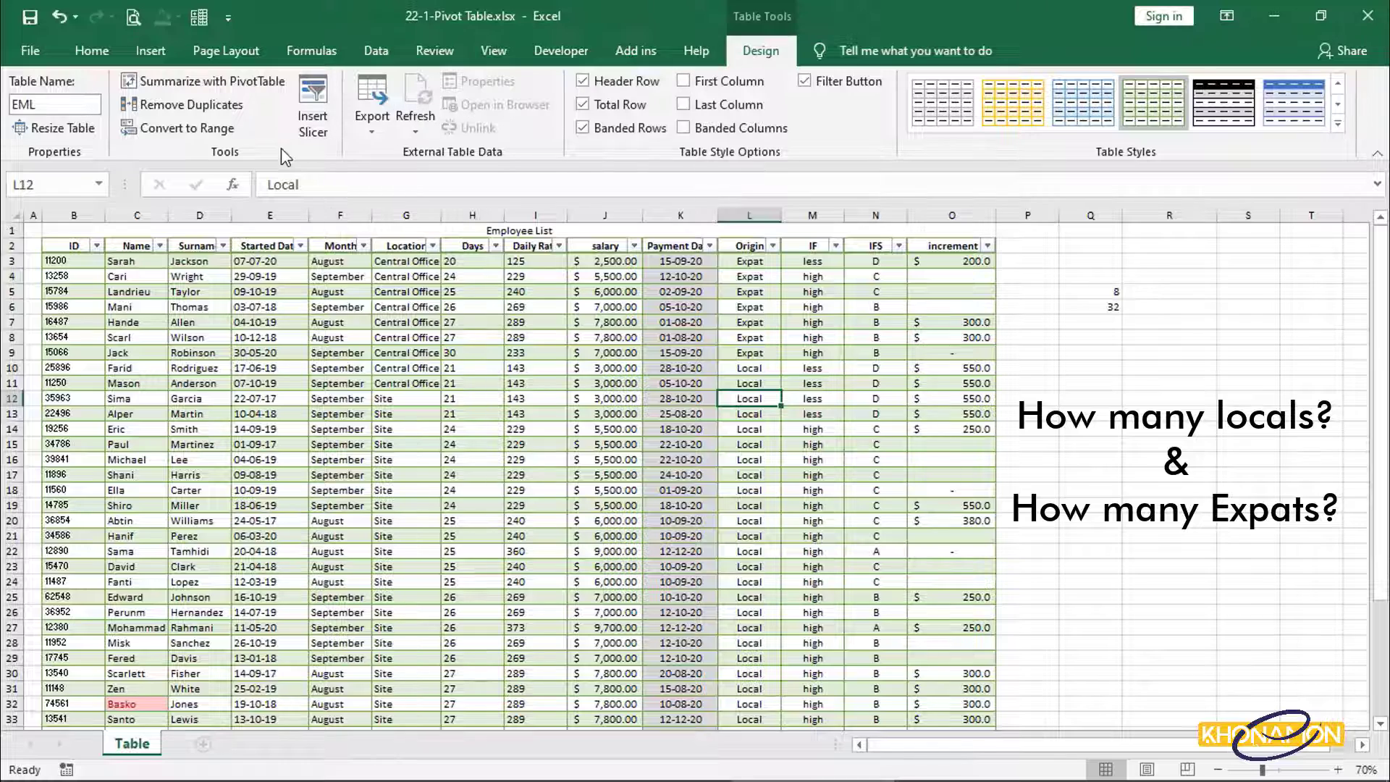
click(271, 87)
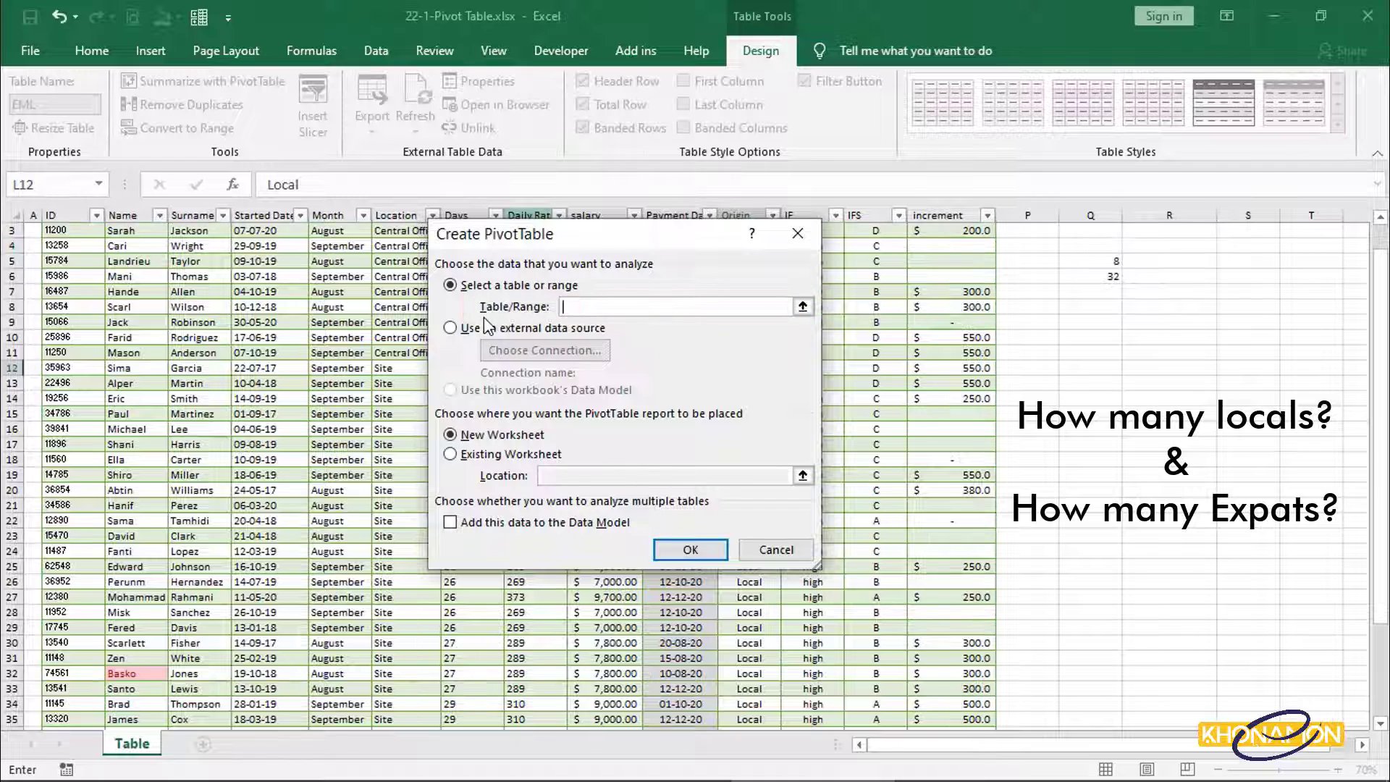
drag(174, 260, 406, 582)
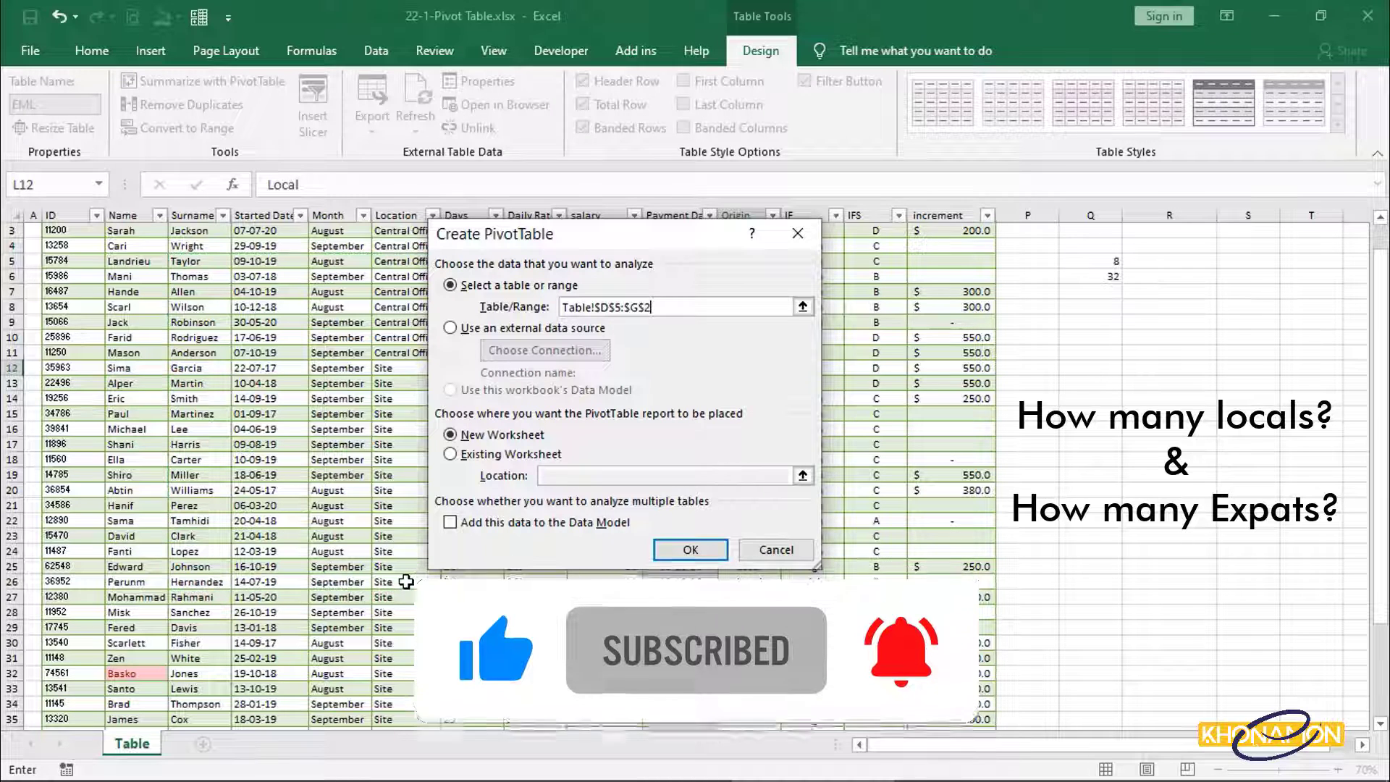
key(BackSpace)
key(BackSpace)
key(BackSpace)
key(BackSpace)
key(BackSpace)
key(BackSpace)
key(BackSpace)
key(BackSpace)
key(BackSpace)
key(BackSpace)
key(BackSpace)
key(BackSpace)
key(BackSpace)
key(BackSpace)
key(BackSpace)
key(BackSpace)
Set the PivotTable's source to the table EML and create the report in a new worksheet
text(EML)
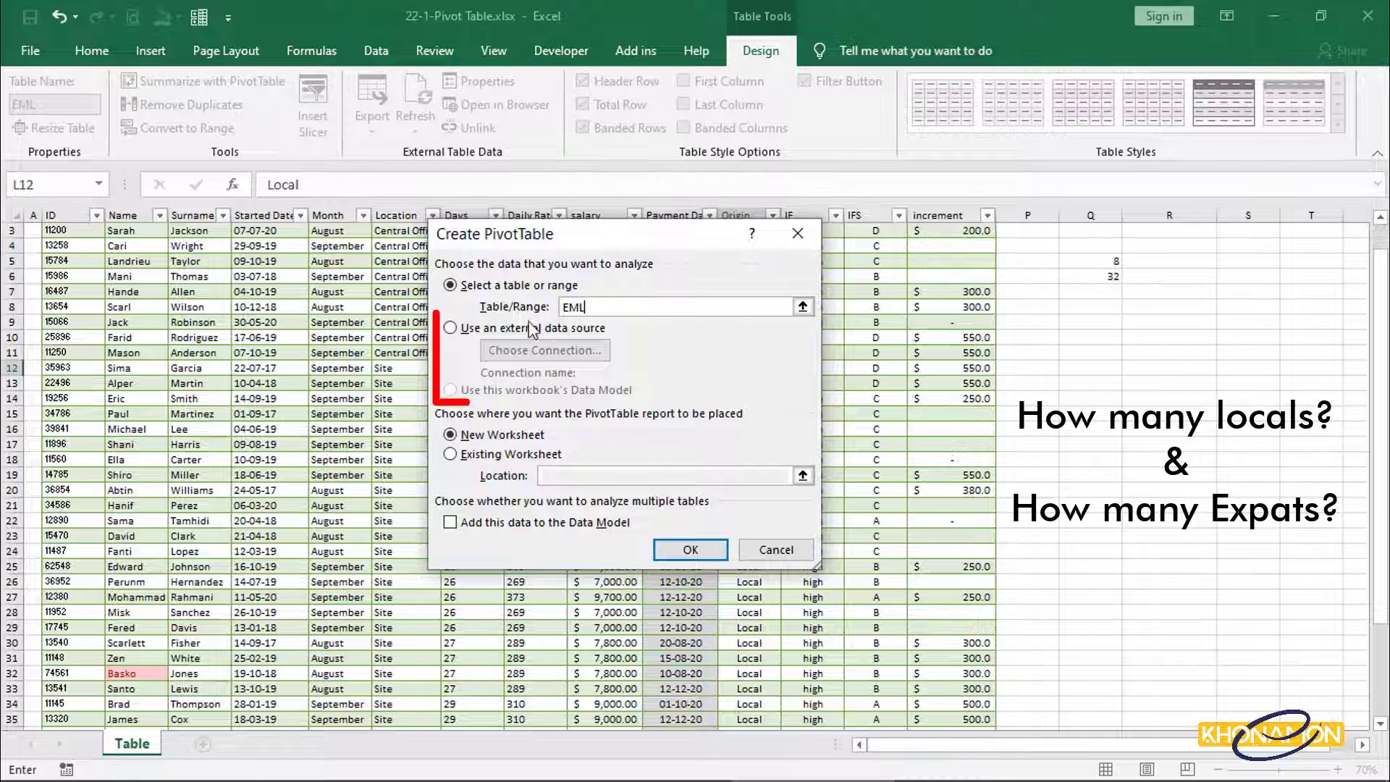
click(534, 328)
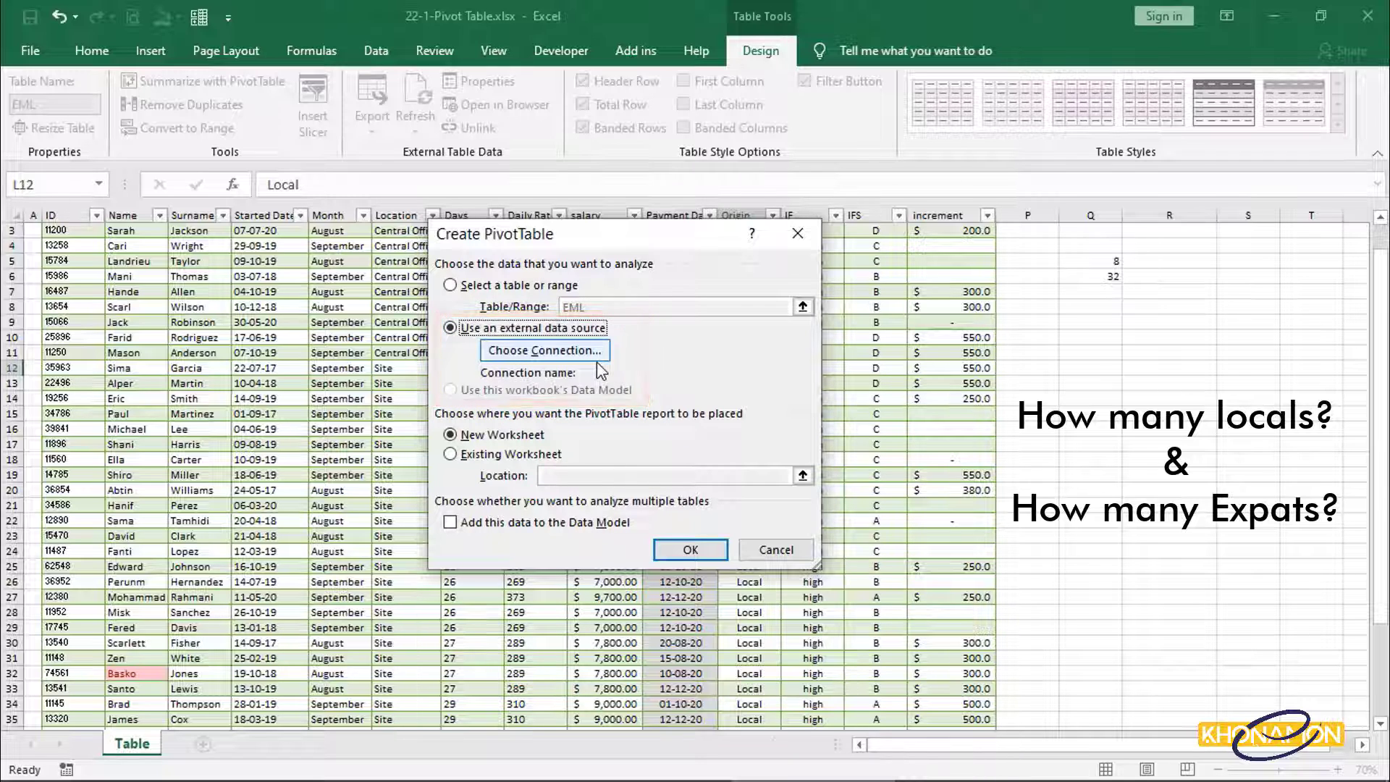
click(508, 286)
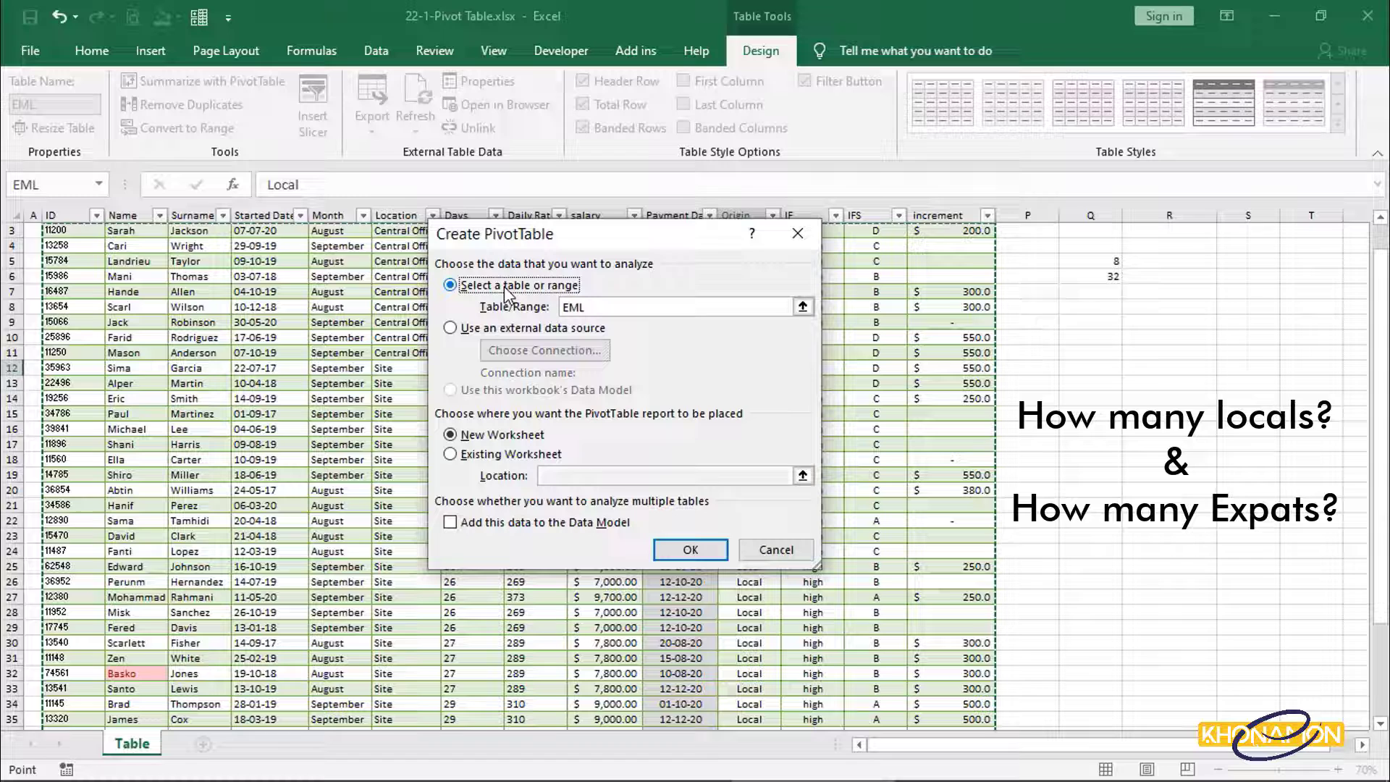
click(510, 458)
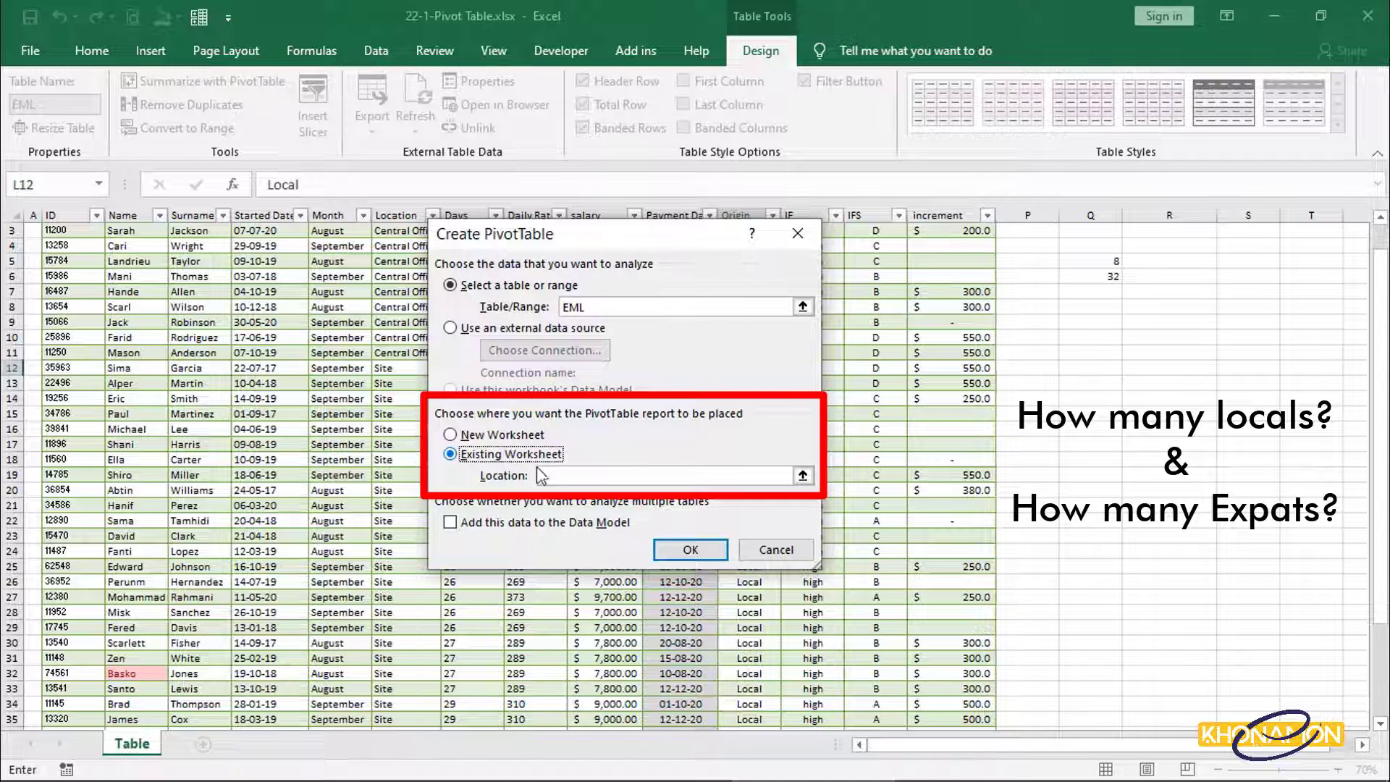
click(561, 475)
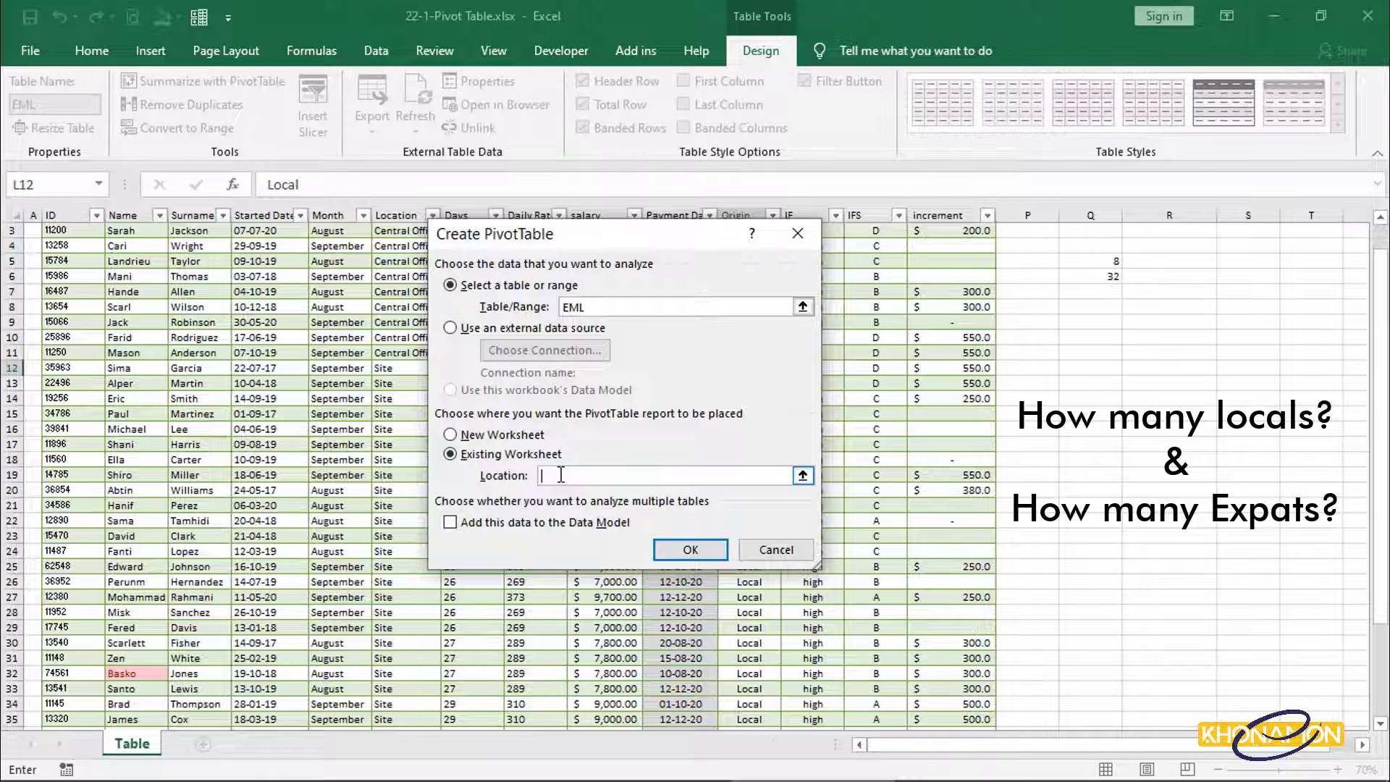
click(523, 438)
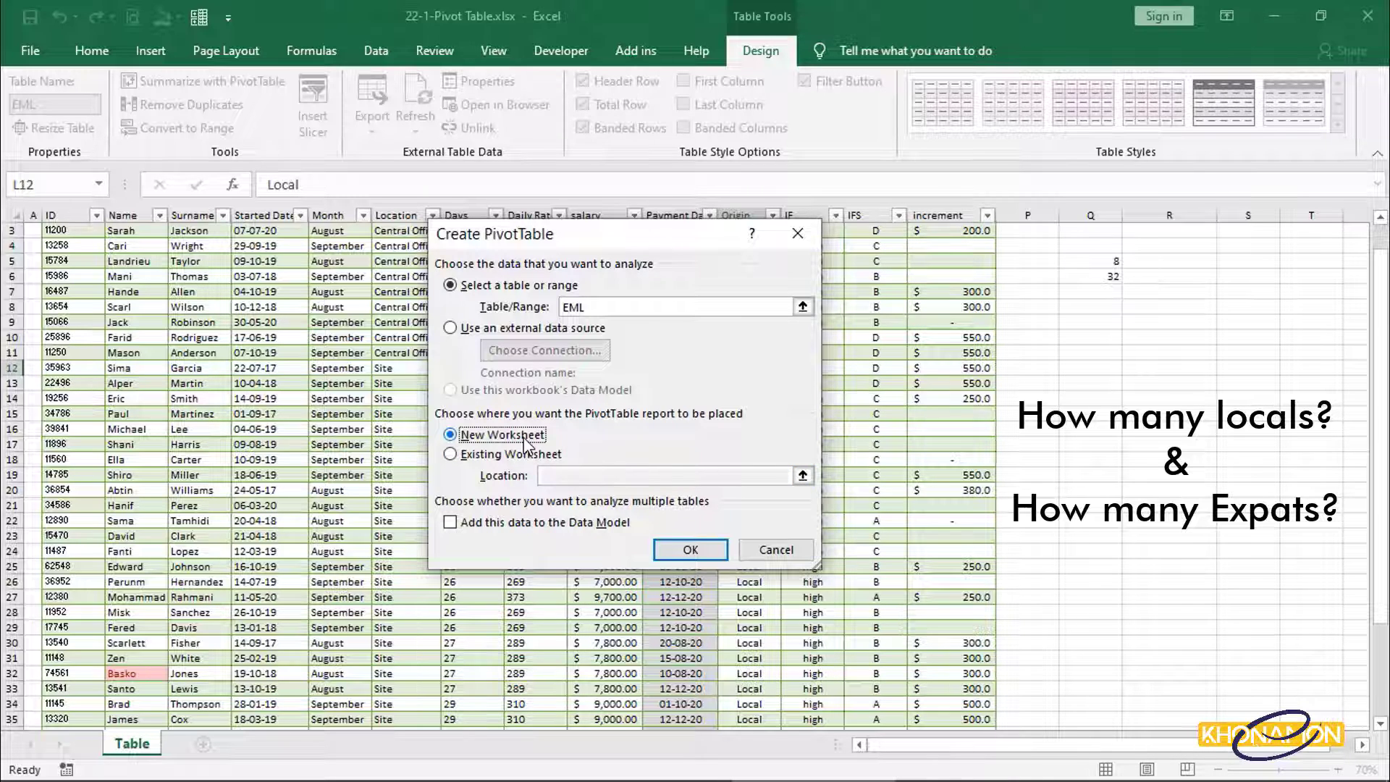
click(670, 552)
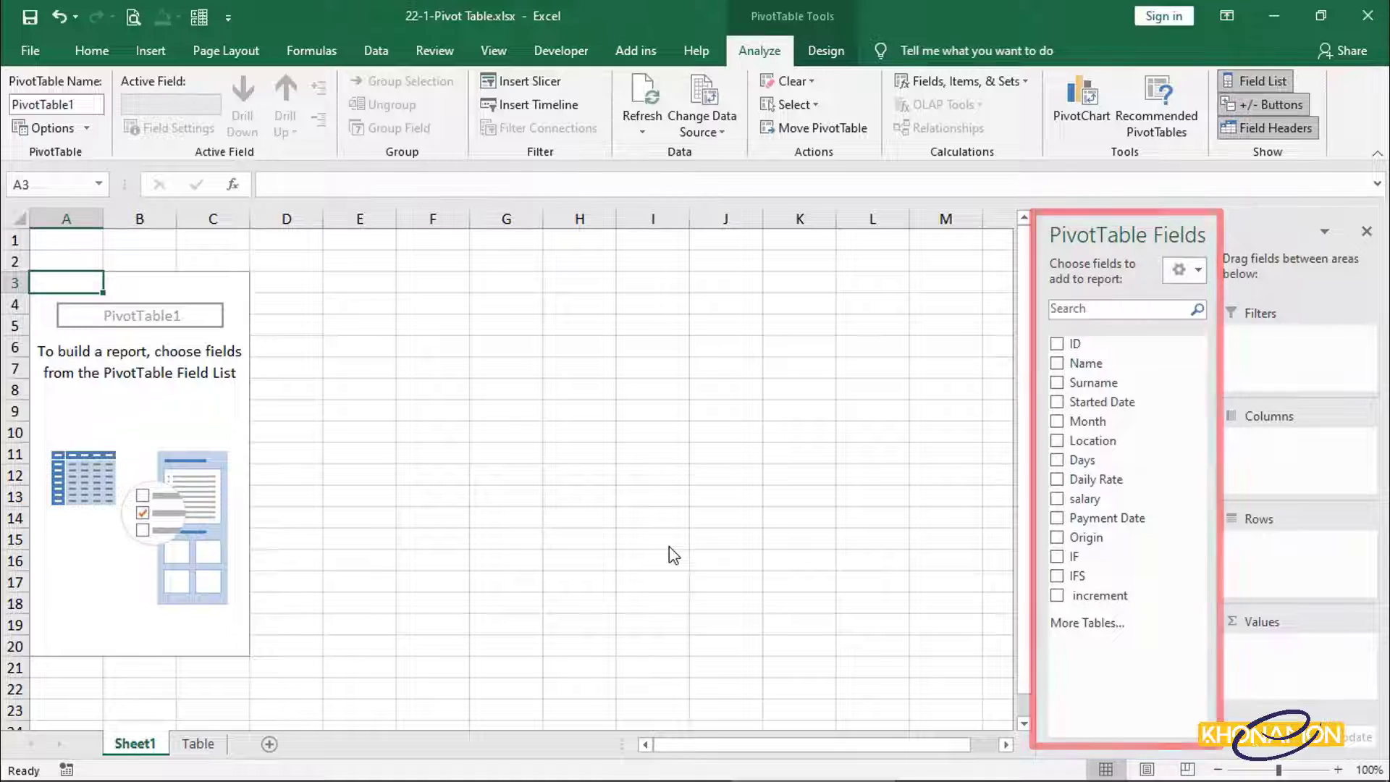
Try the stacked, fields-only and areas-only layouts of the PivotTable field list, ending with Fields Section and Areas Section Side-By-Side
click(1188, 275)
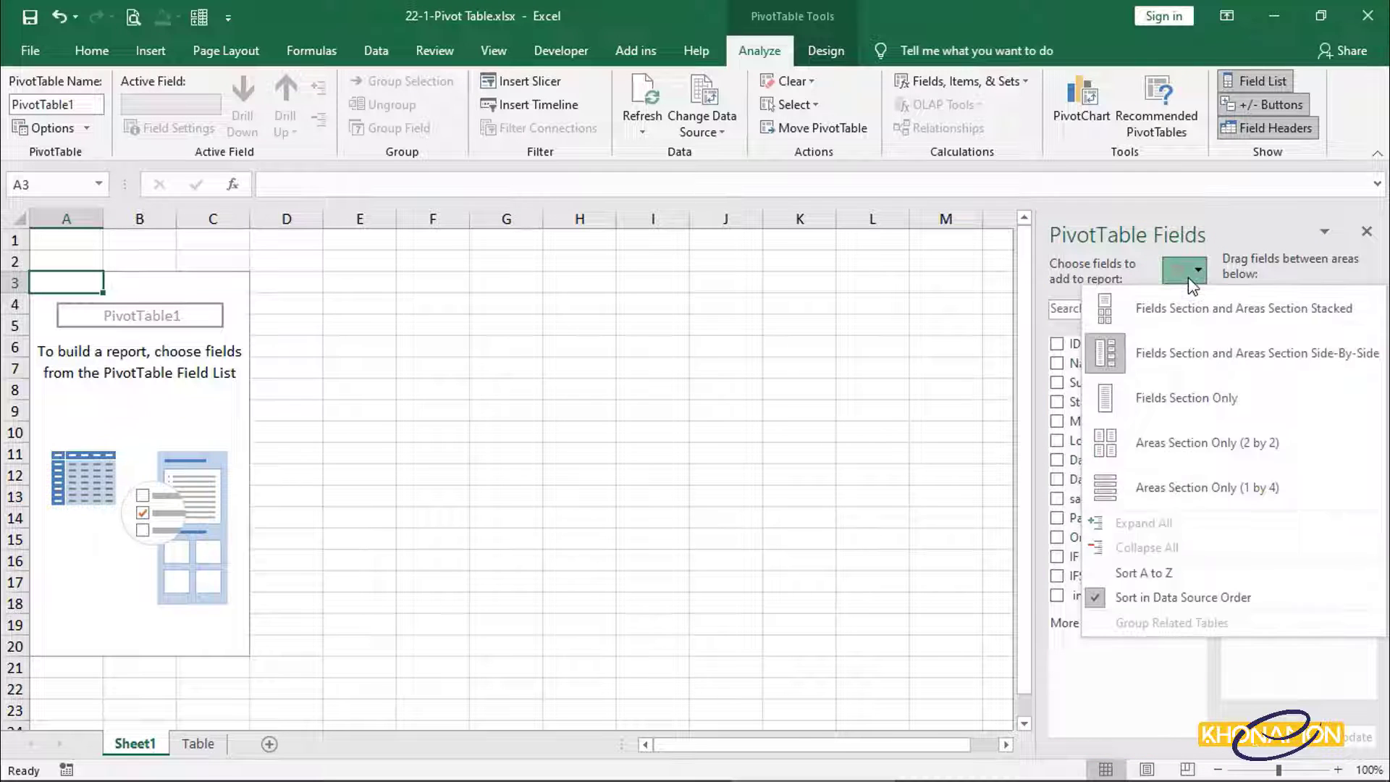
click(1188, 310)
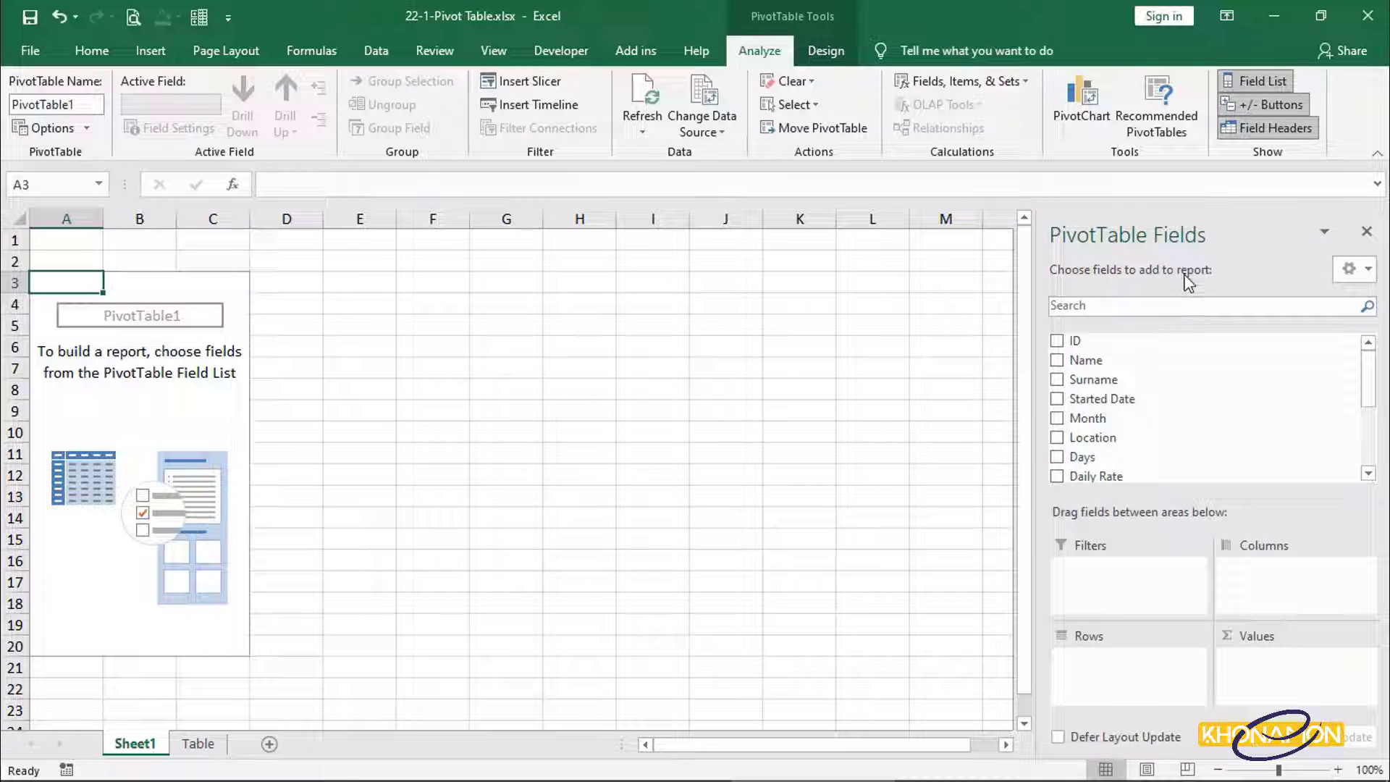
click(1351, 269)
click(1283, 398)
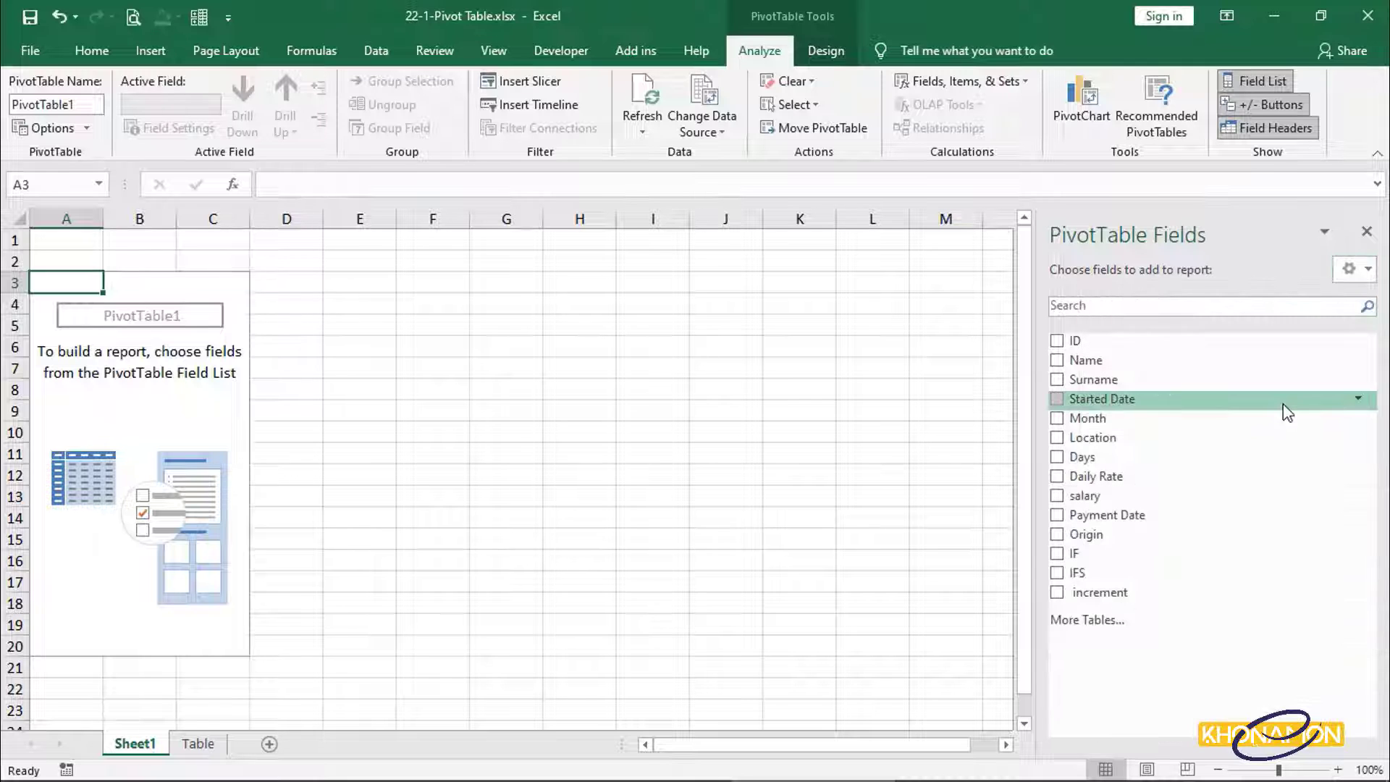
click(1353, 269)
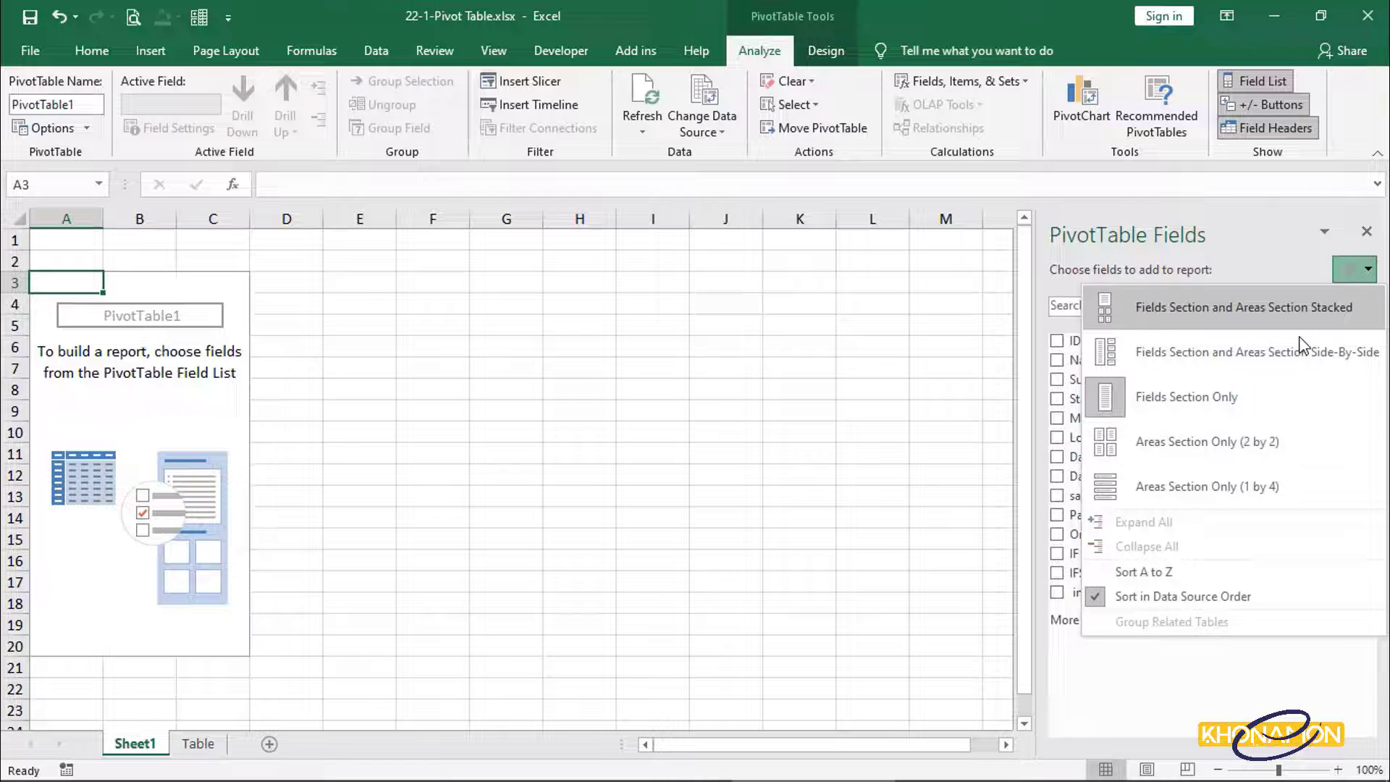
click(1238, 451)
click(1353, 265)
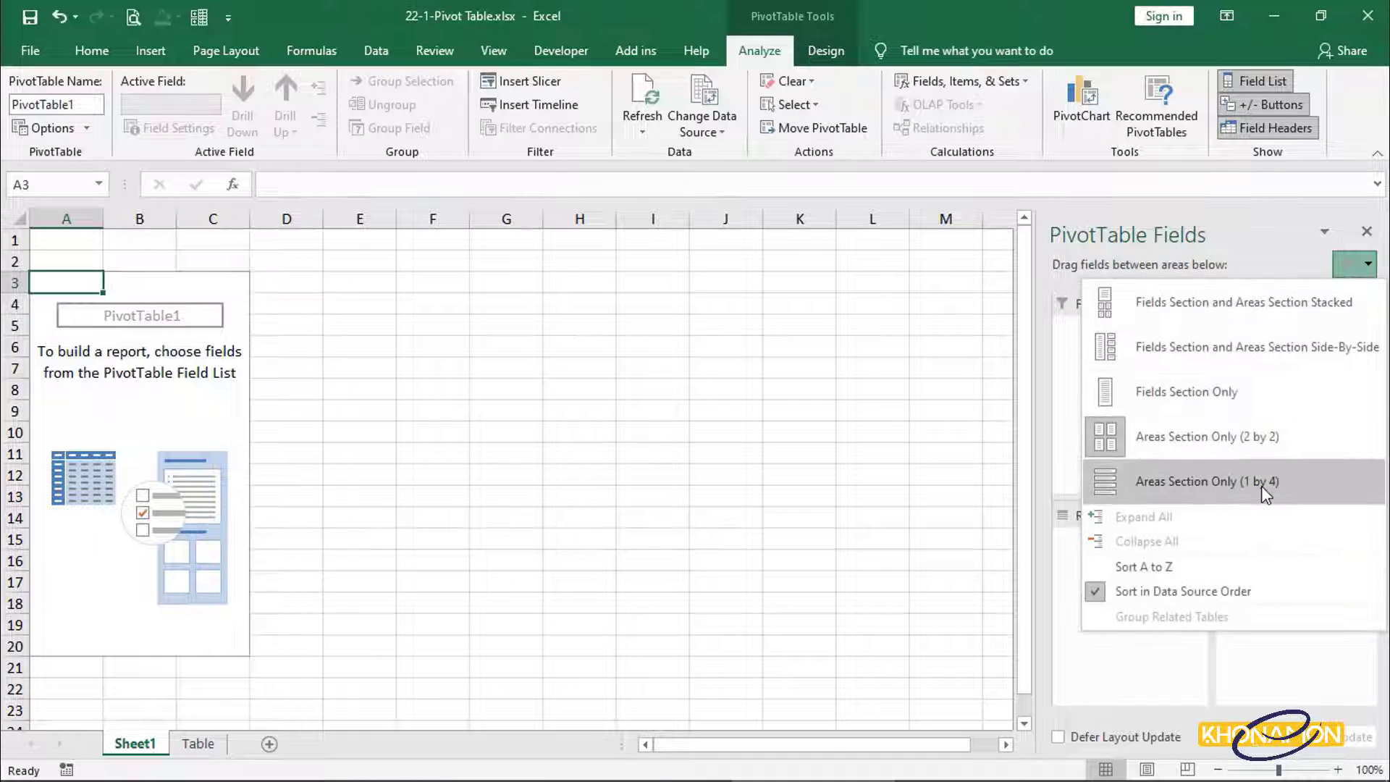
click(1261, 485)
click(1354, 264)
click(1338, 304)
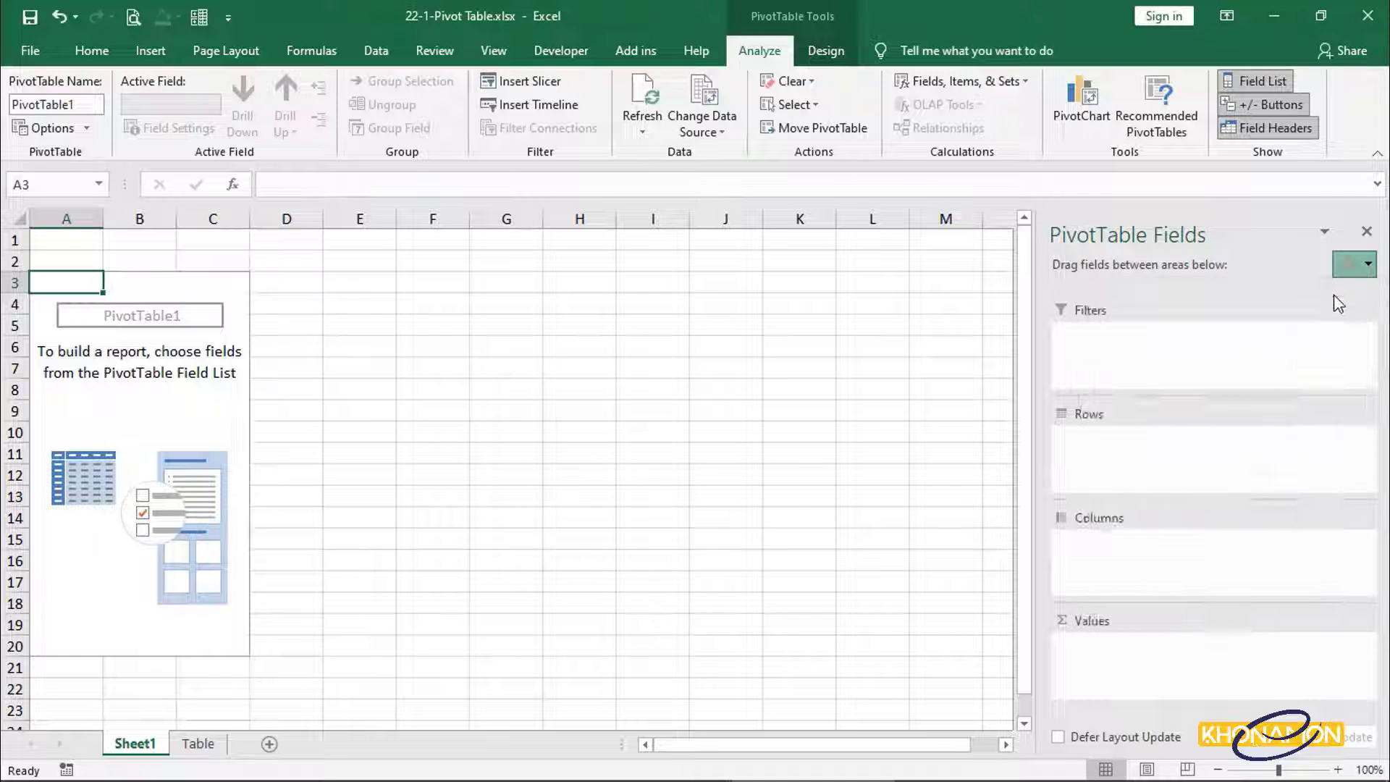
click(1366, 269)
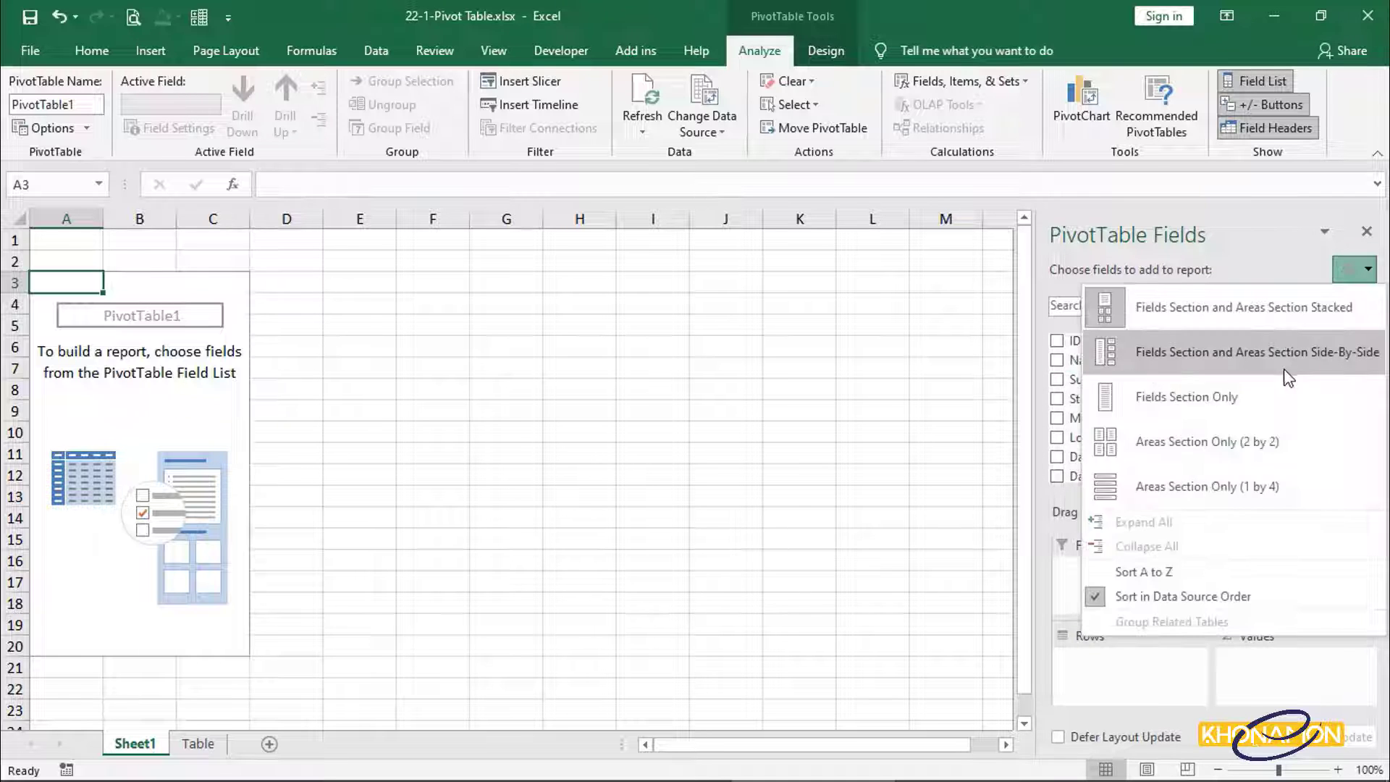
click(1288, 355)
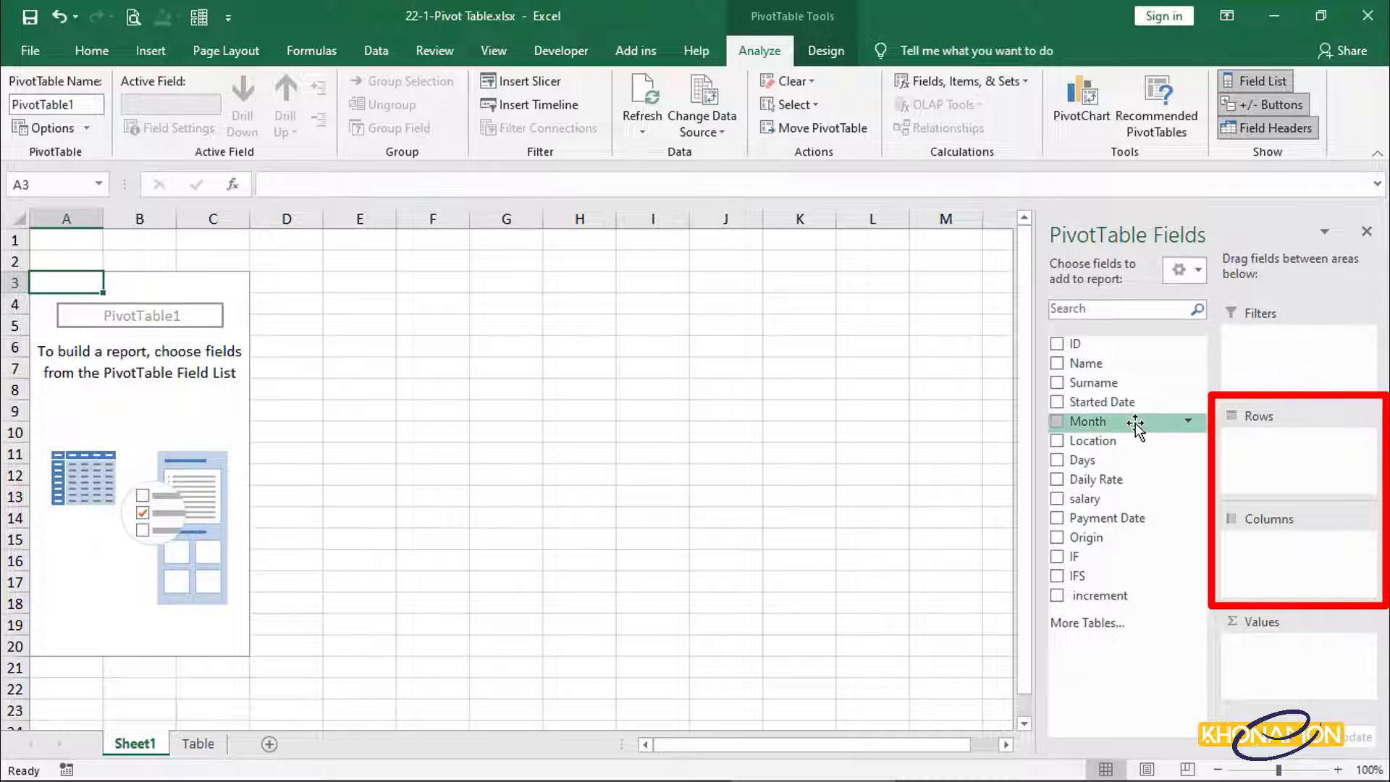
Put the Month field in the PivotTable's columns and the Name field in its rows, and look through the resulting report
drag(1135, 422, 1296, 553)
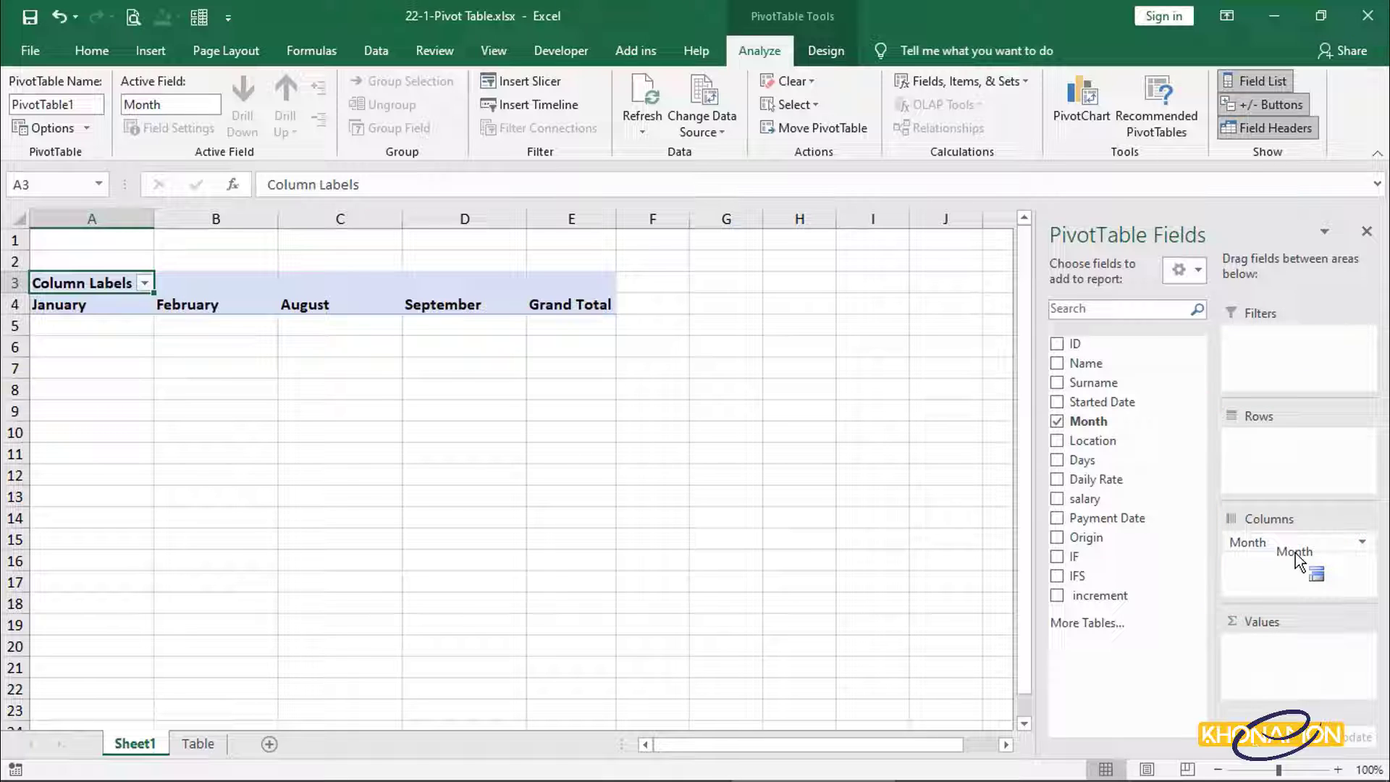
drag(1095, 366, 1252, 441)
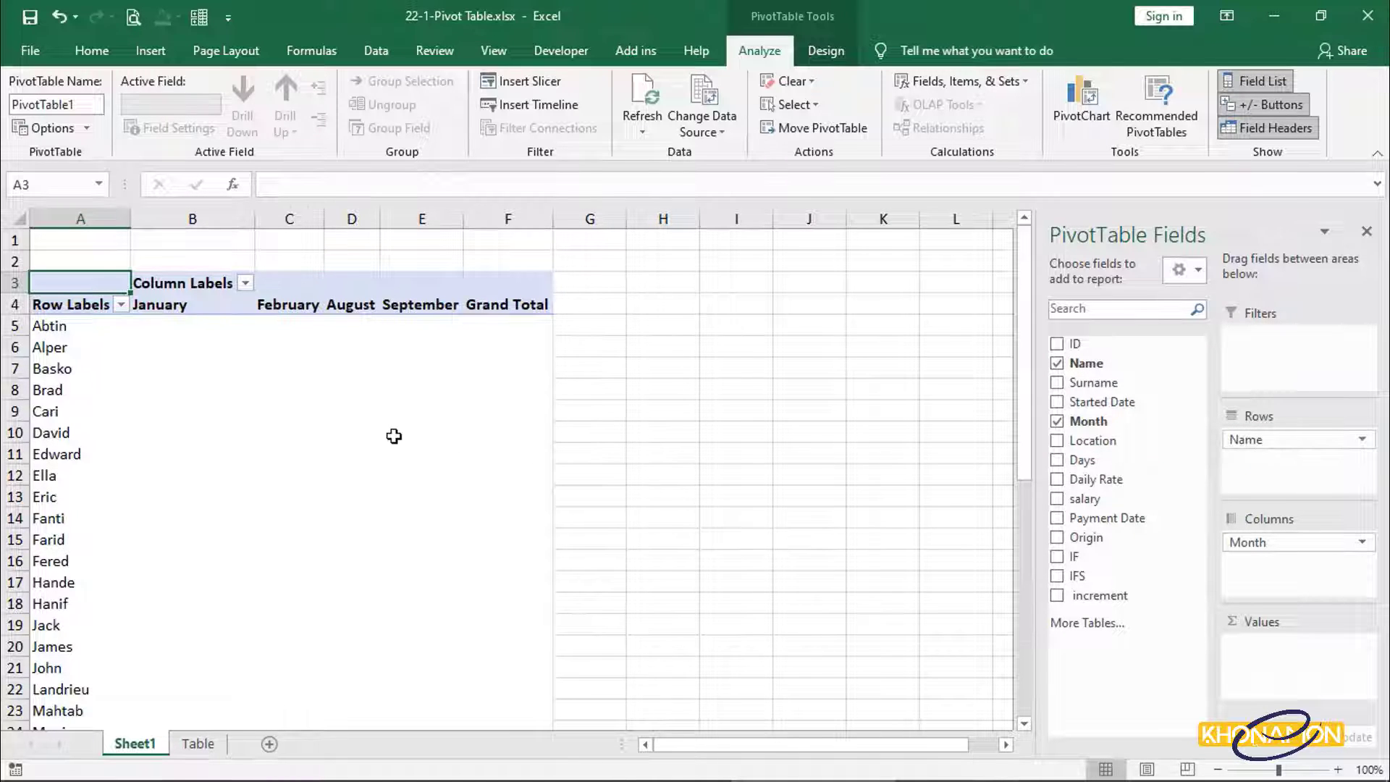
scroll(382, 433, down, 9)
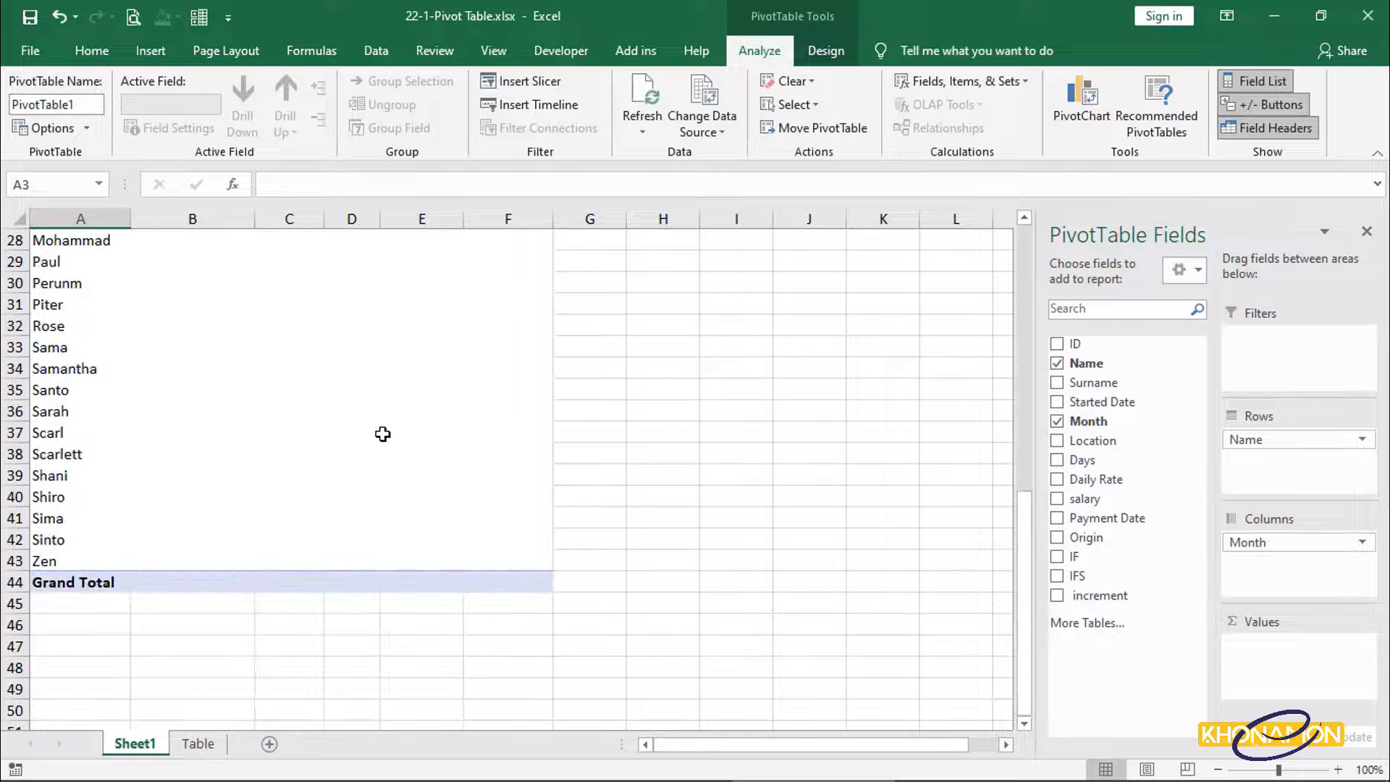
scroll(382, 434, up, 9)
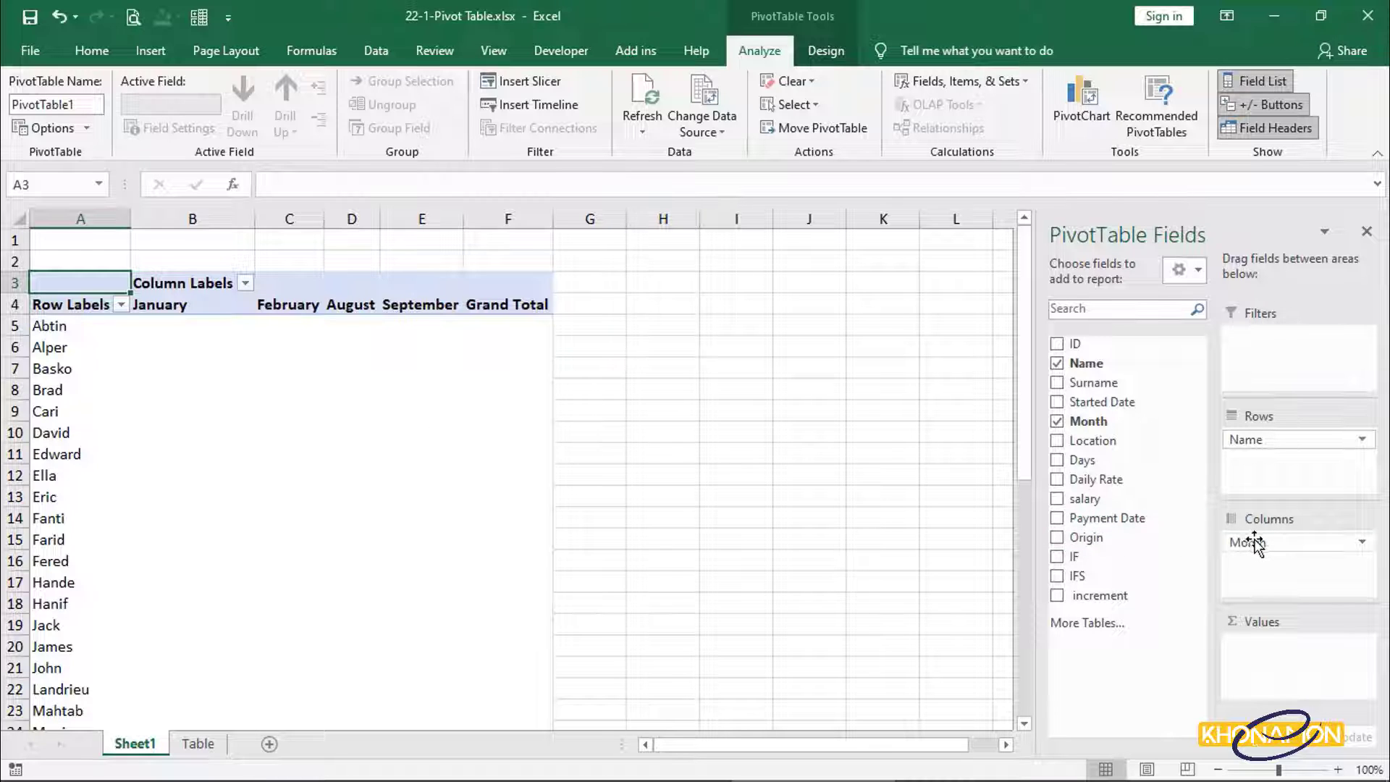
Remove the Month and Name fields from the PivotTable, leaving the report empty
drag(1255, 543, 877, 466)
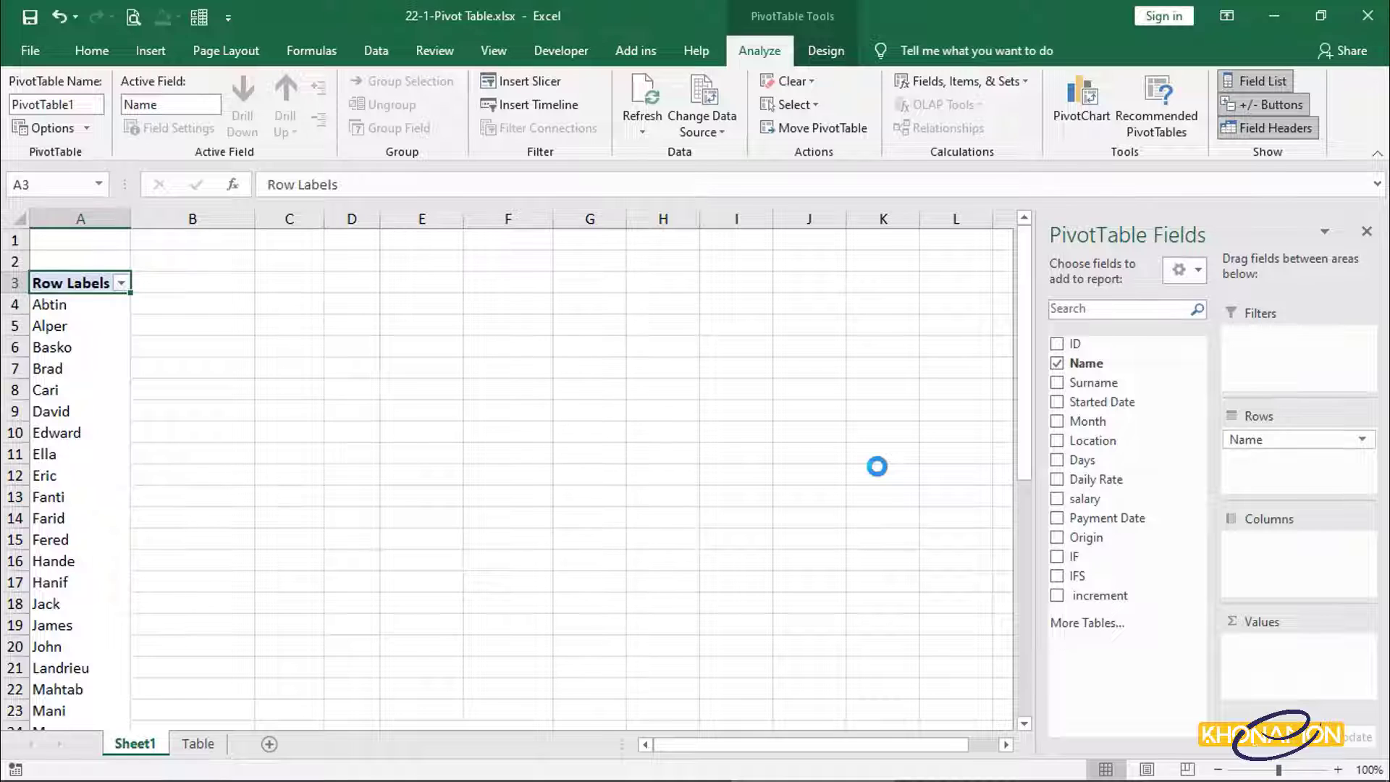
click(1056, 363)
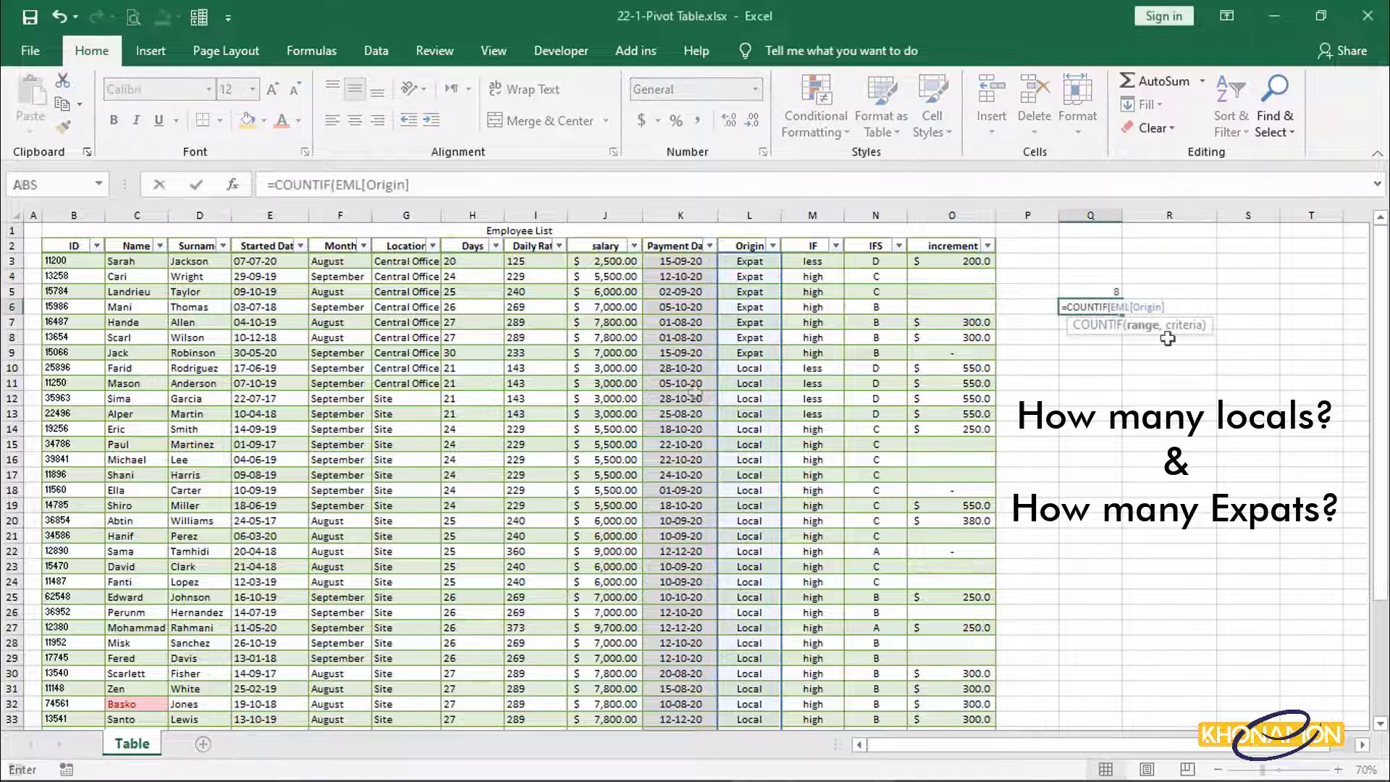
Complete the COUNTIF formula in Q6 on the table's Origin column, using a Local cell as the criterion
text(,)
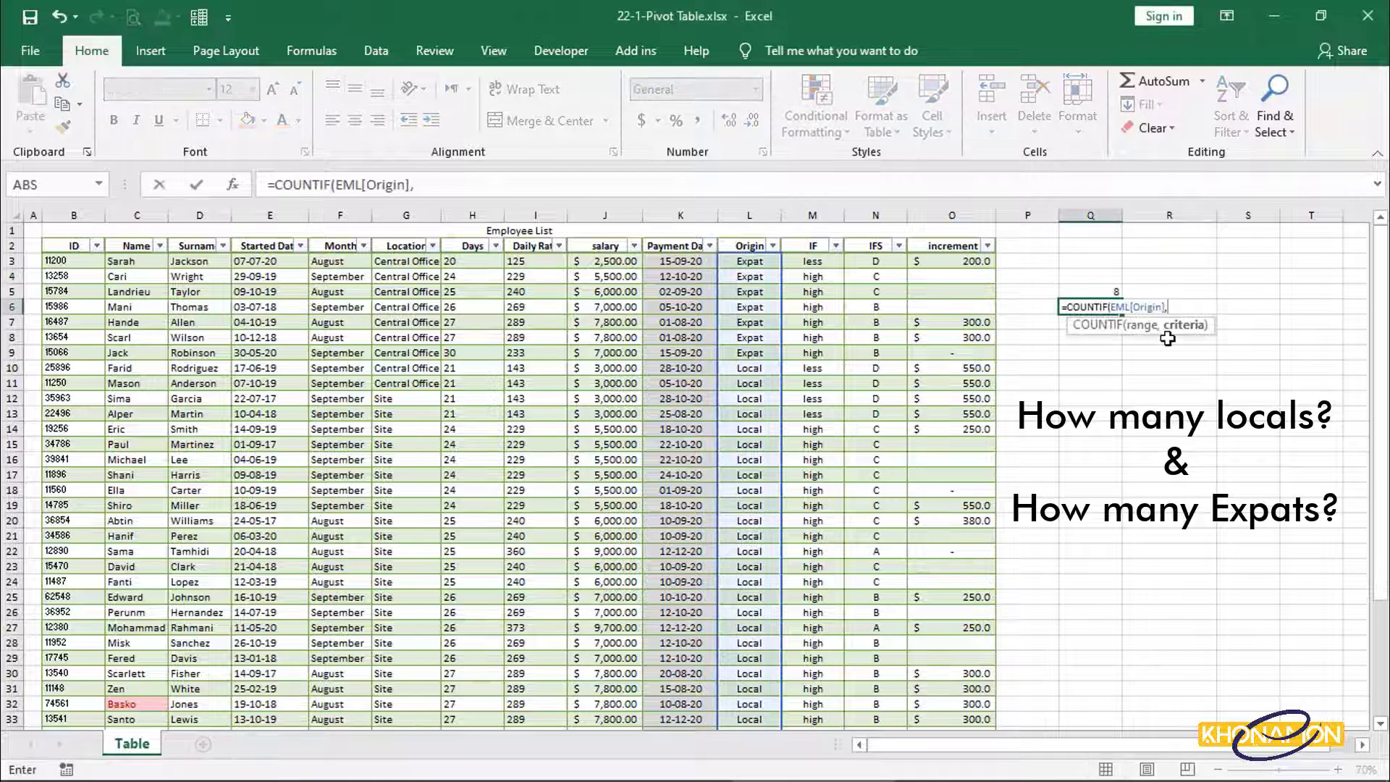
click(763, 397)
key(Return)
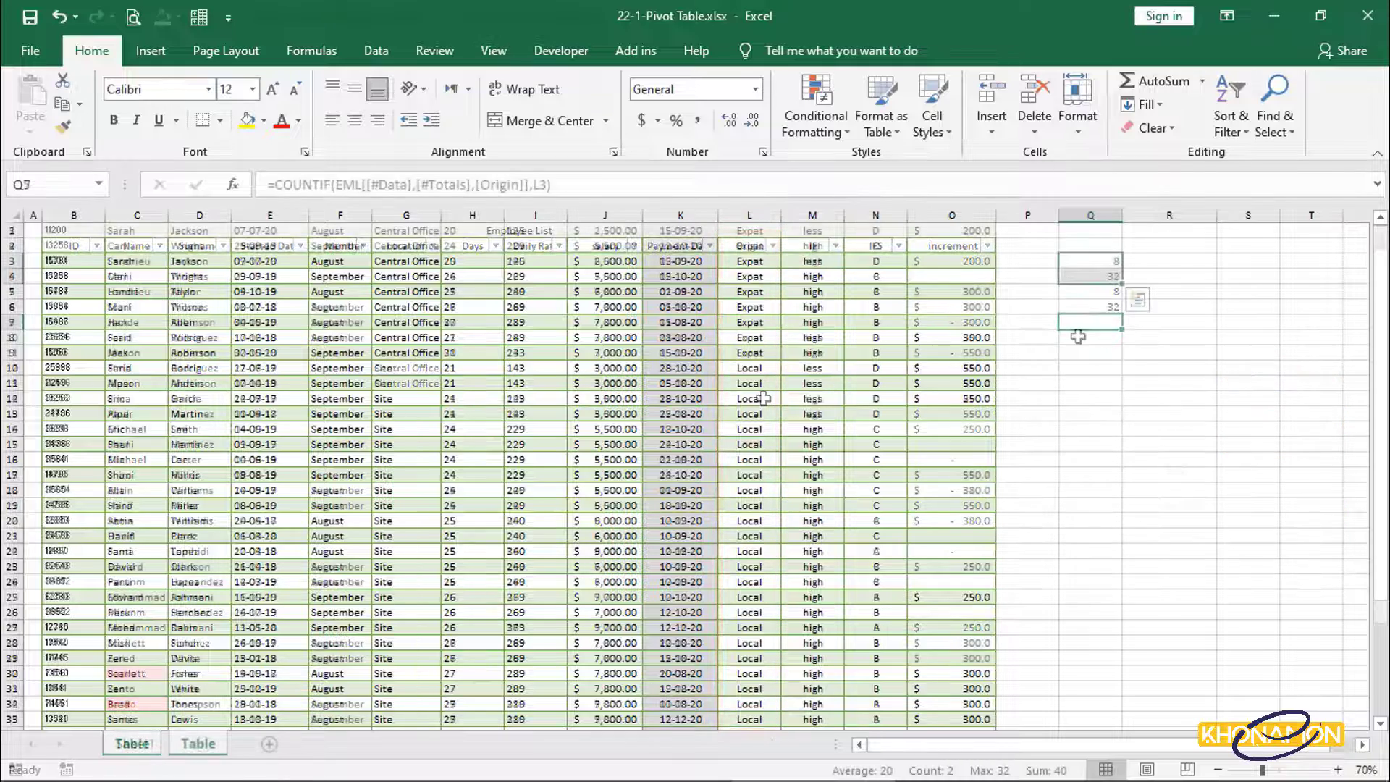
Count the employees by Origin in the PivotTable on Sheet1, using Origin as both values and rows, and compare with the COUNTIF results
click(135, 743)
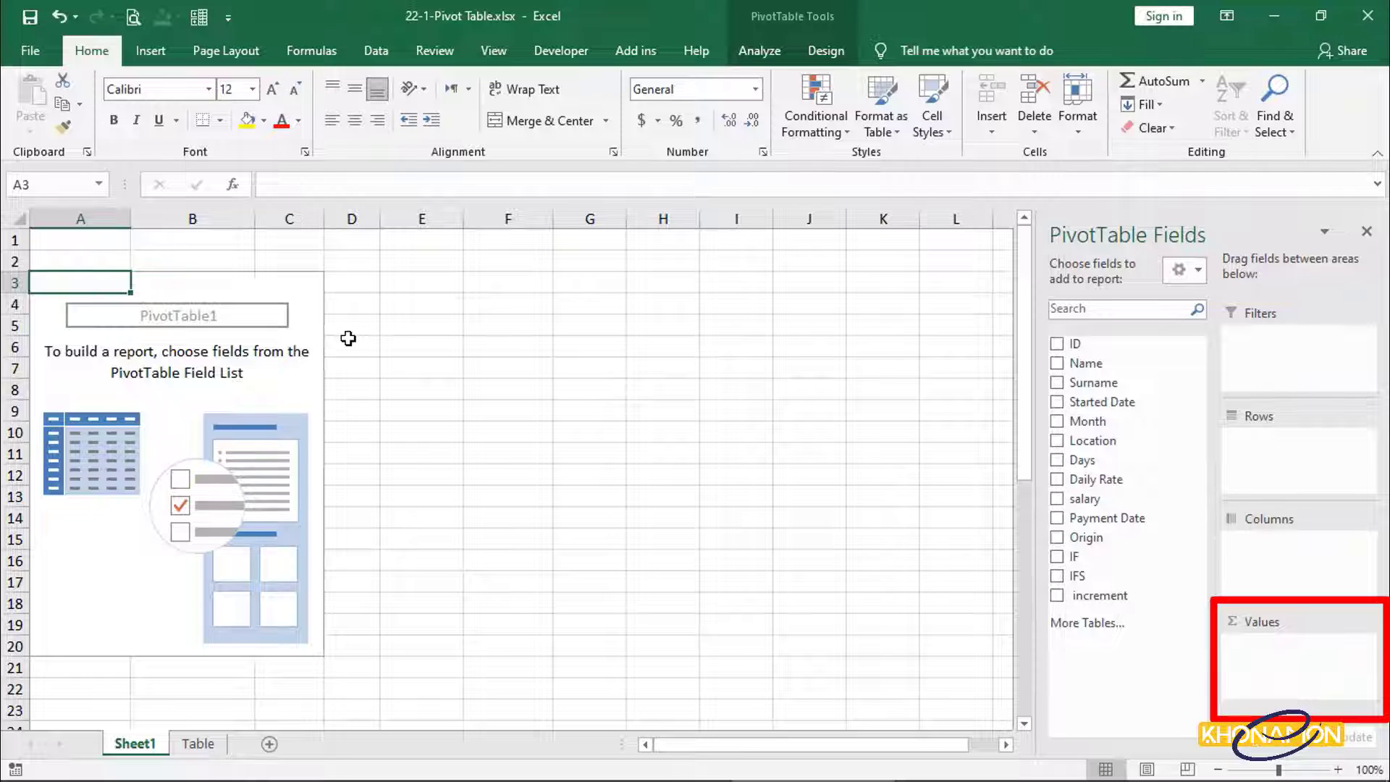
drag(1086, 537, 1254, 655)
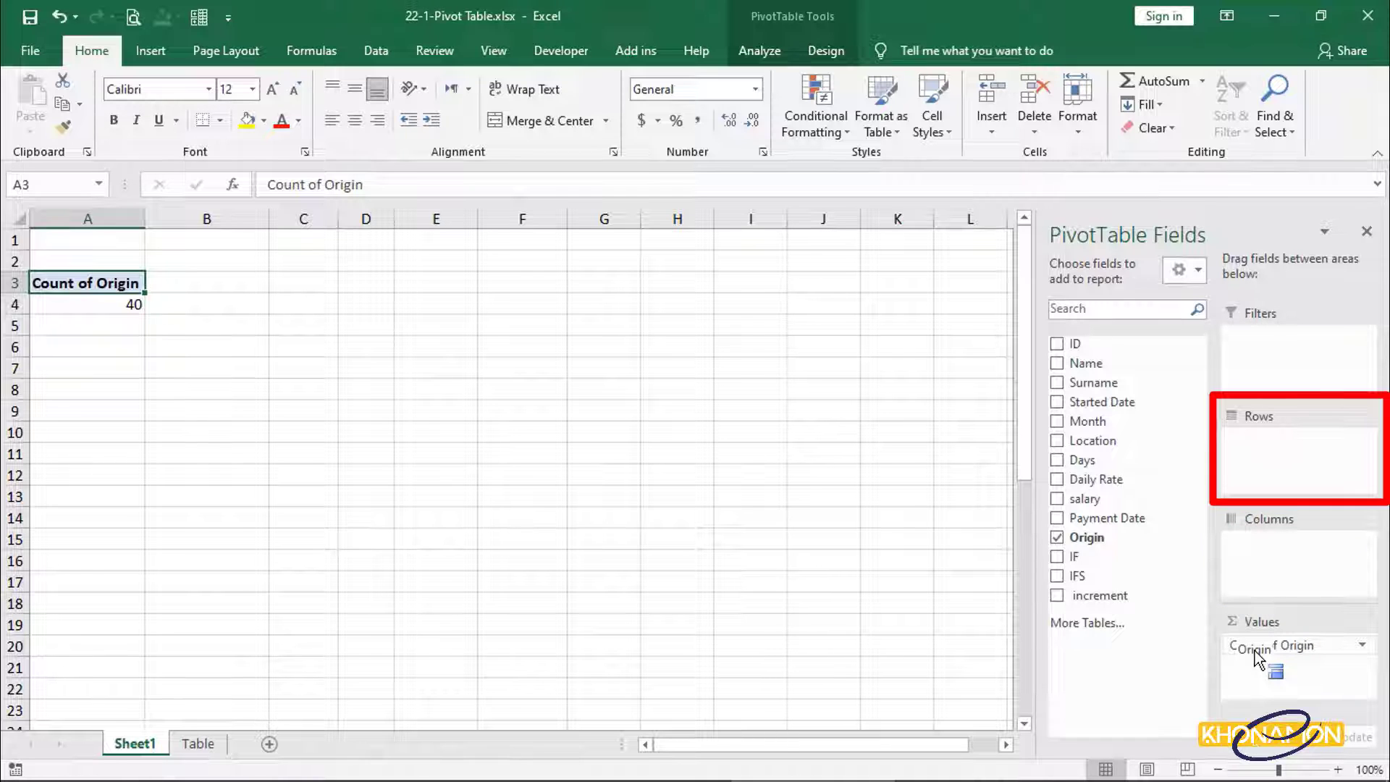
drag(1255, 656, 1289, 450)
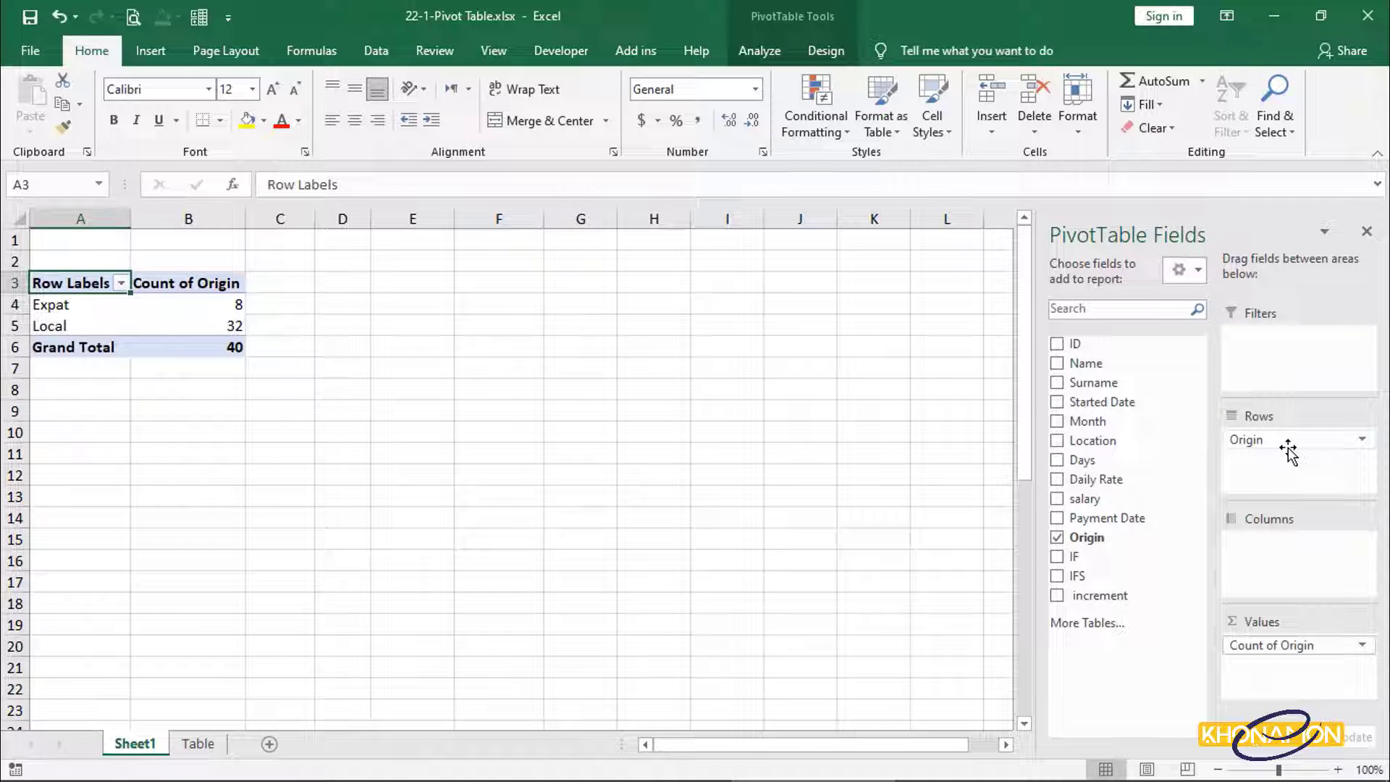
click(198, 743)
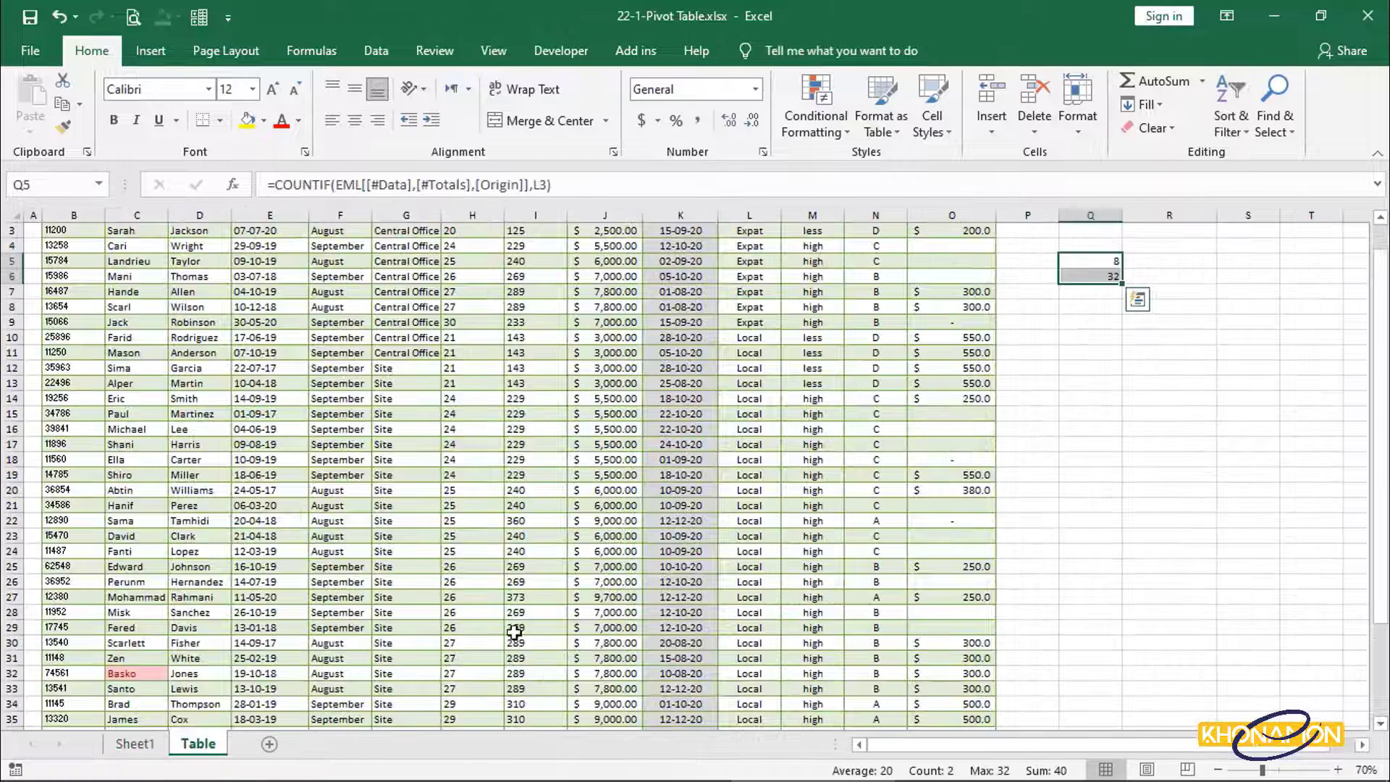
click(137, 743)
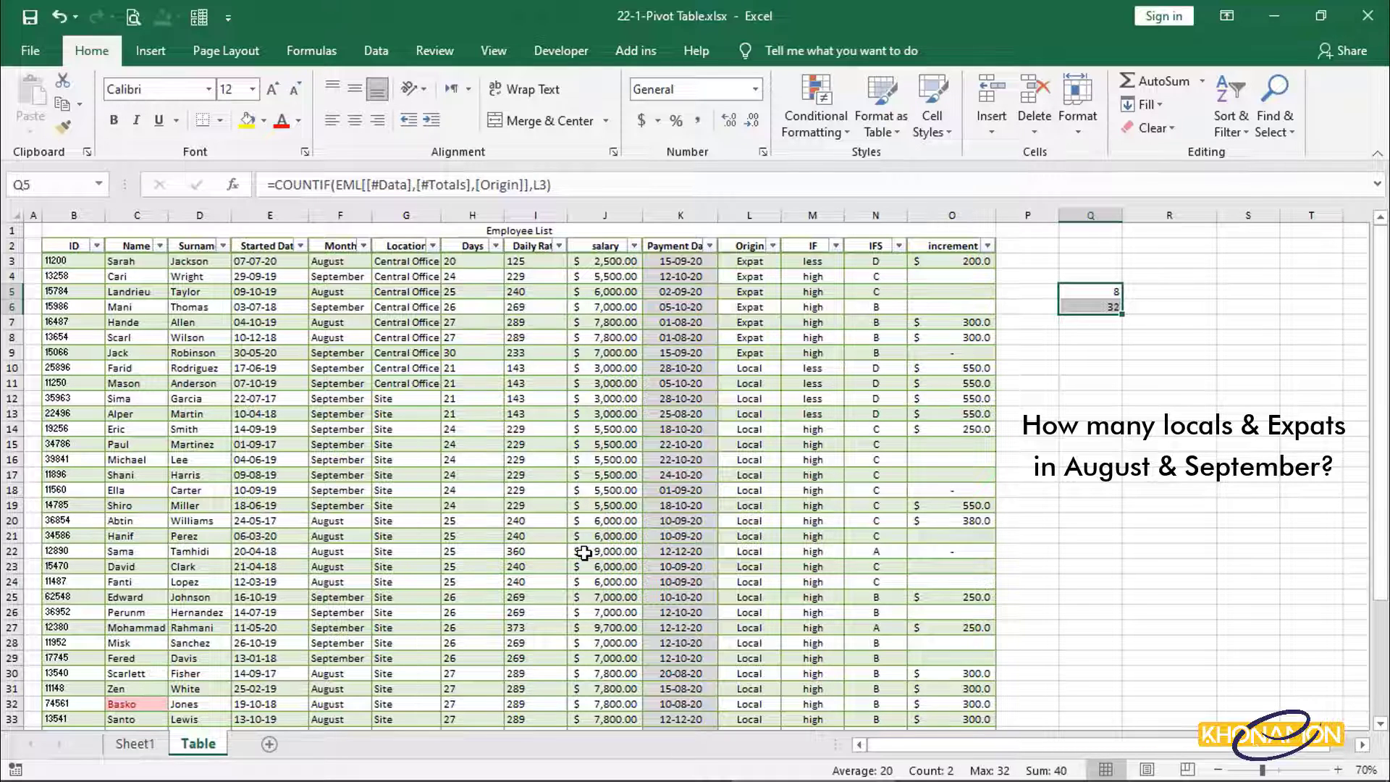
Add the Month field to the PivotTable's columns and filter them to August and September only
click(154, 745)
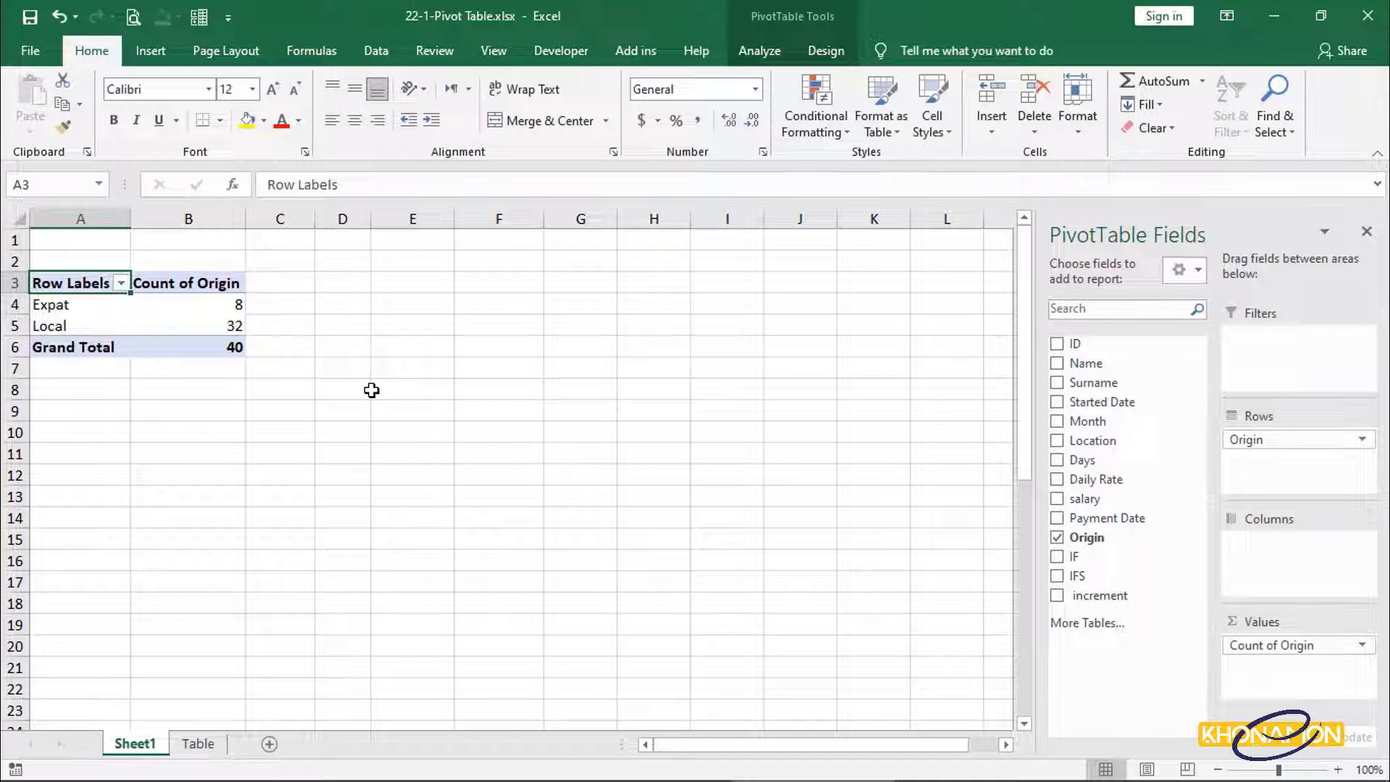
drag(1086, 422, 1285, 567)
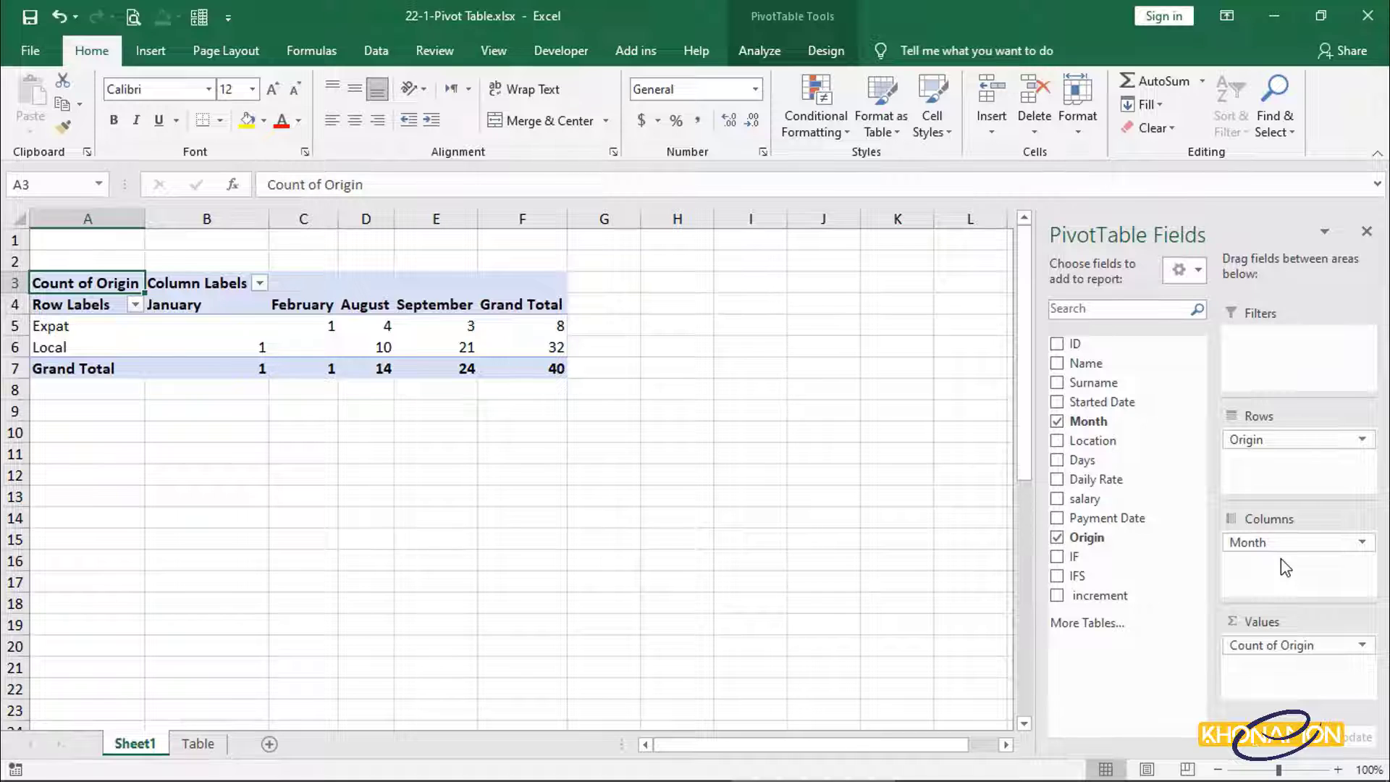
click(259, 283)
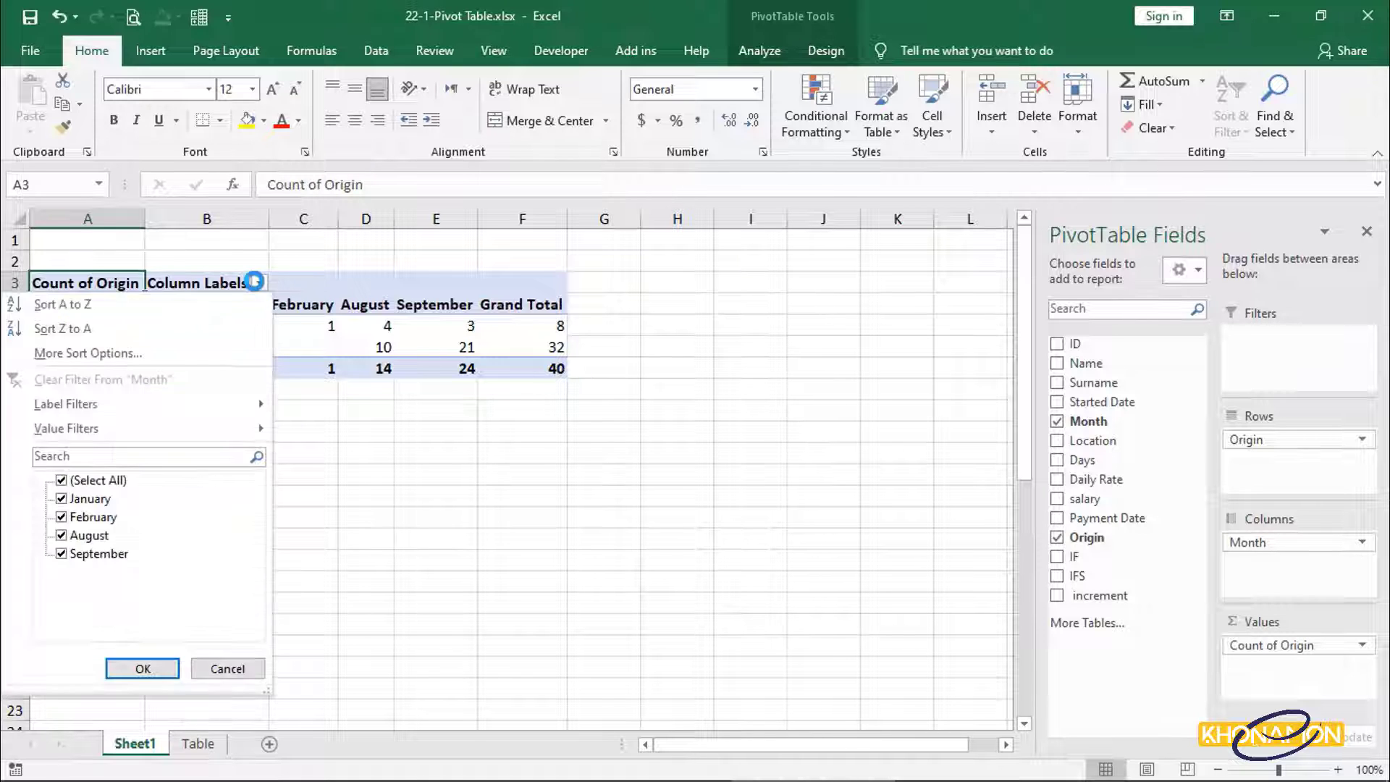
click(60, 481)
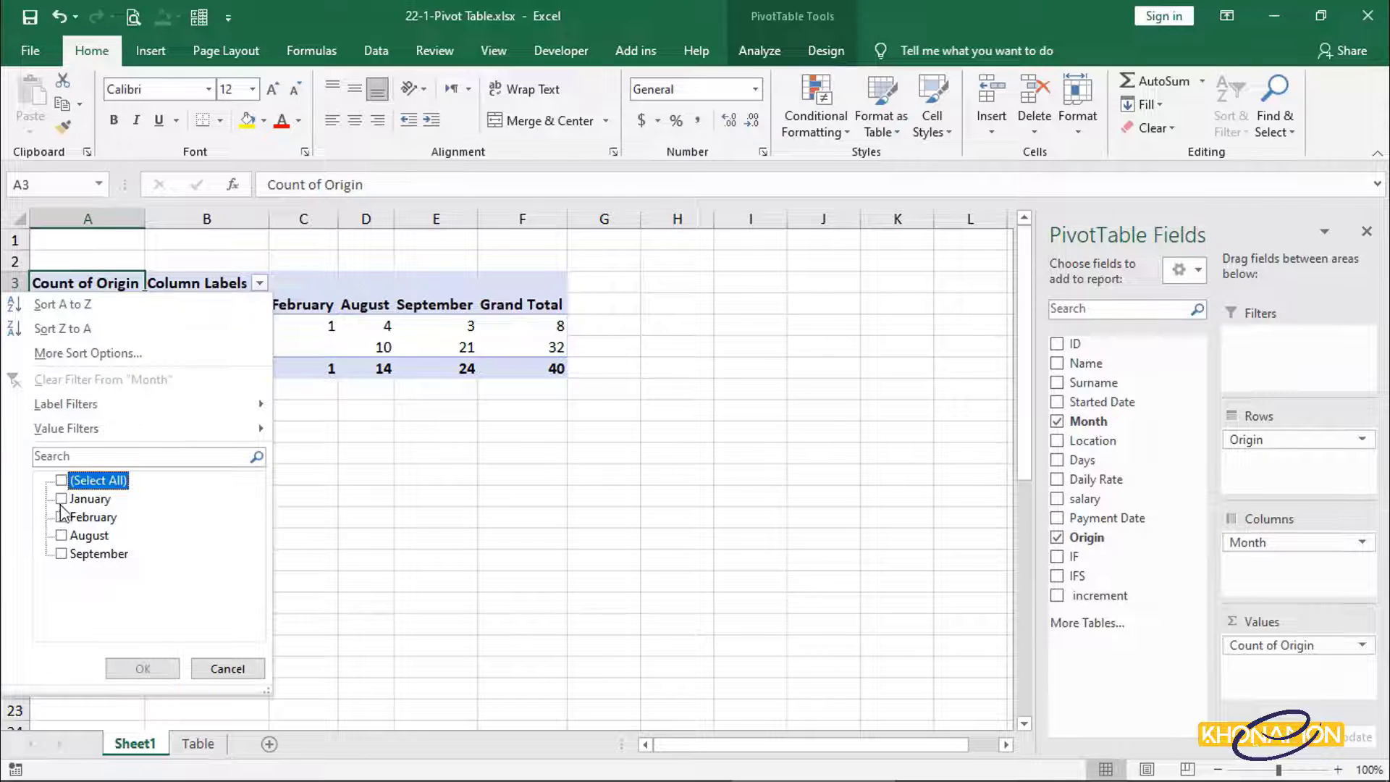
click(61, 535)
click(61, 553)
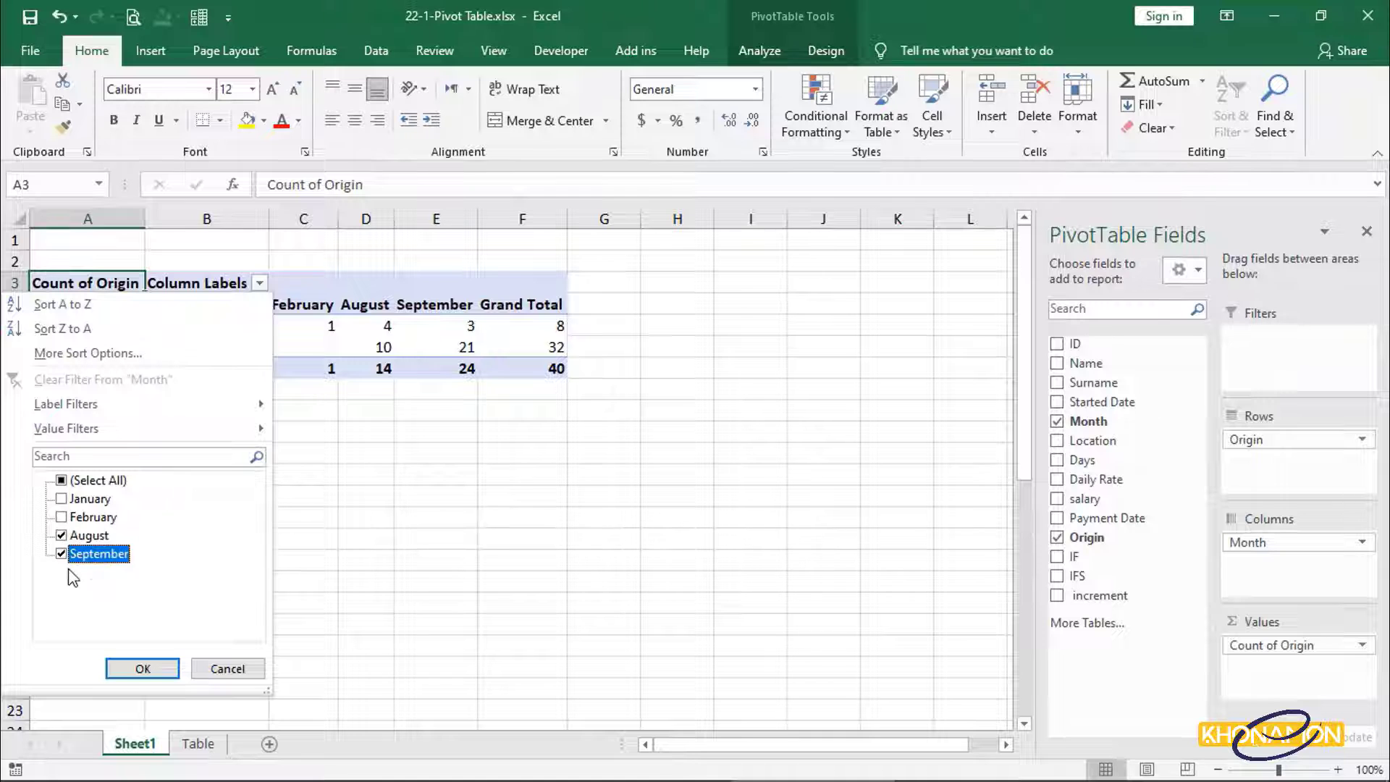
click(143, 668)
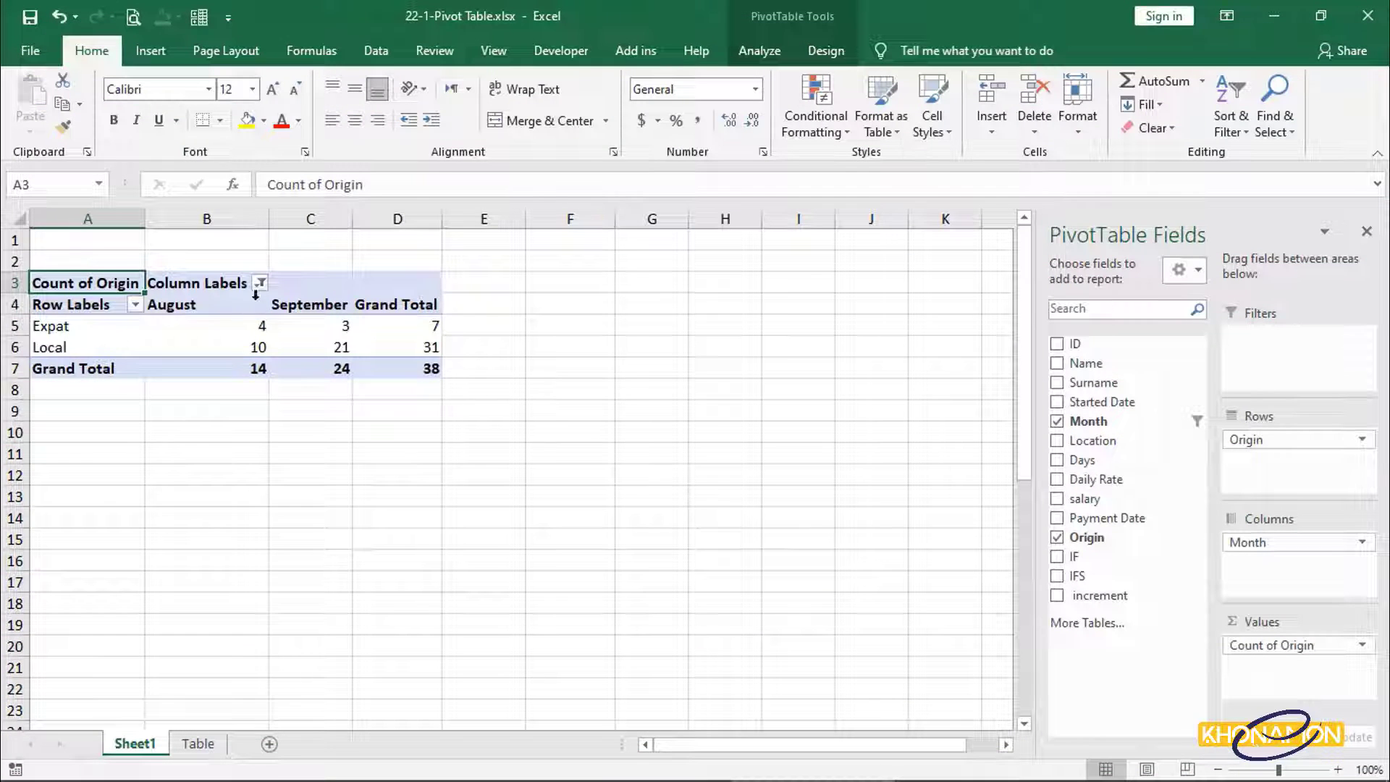
Clear the filter from the PivotTable's Month field
click(256, 284)
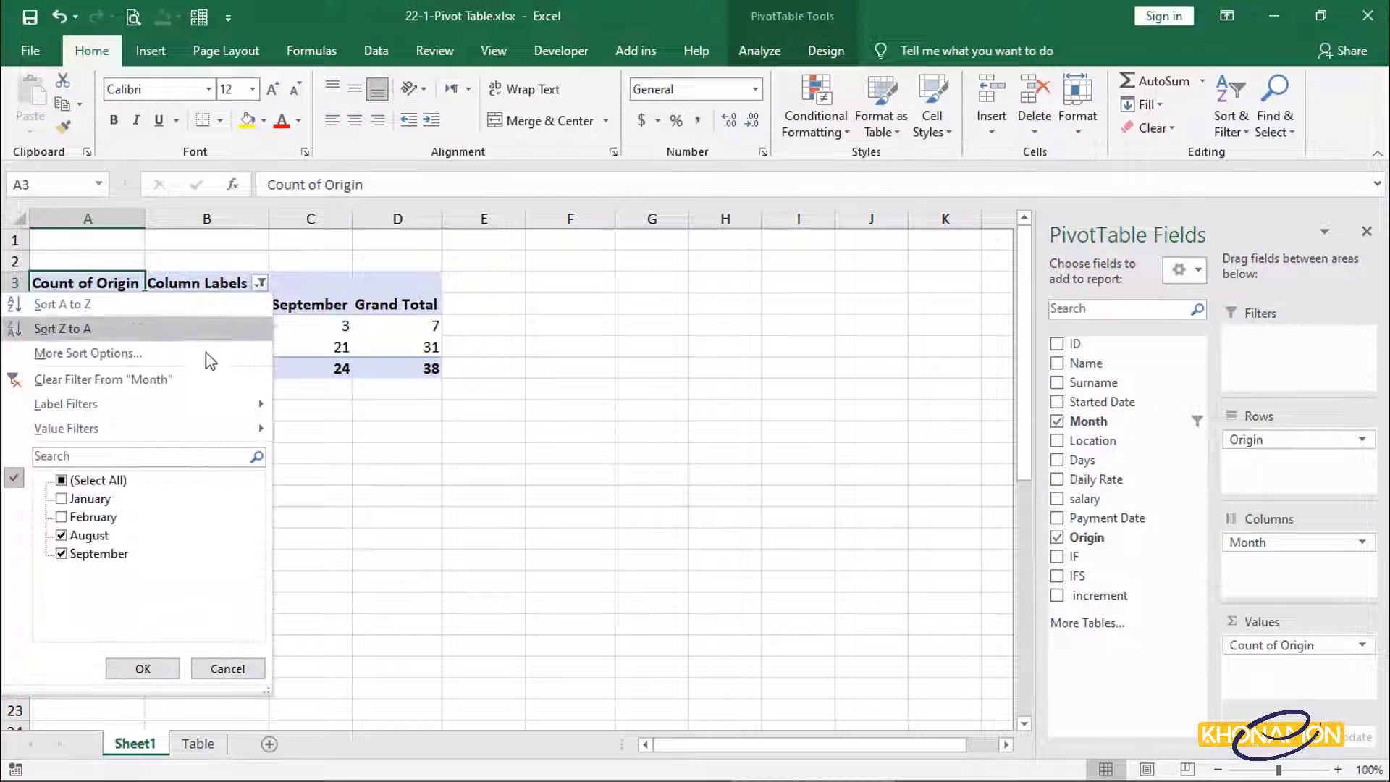
click(163, 384)
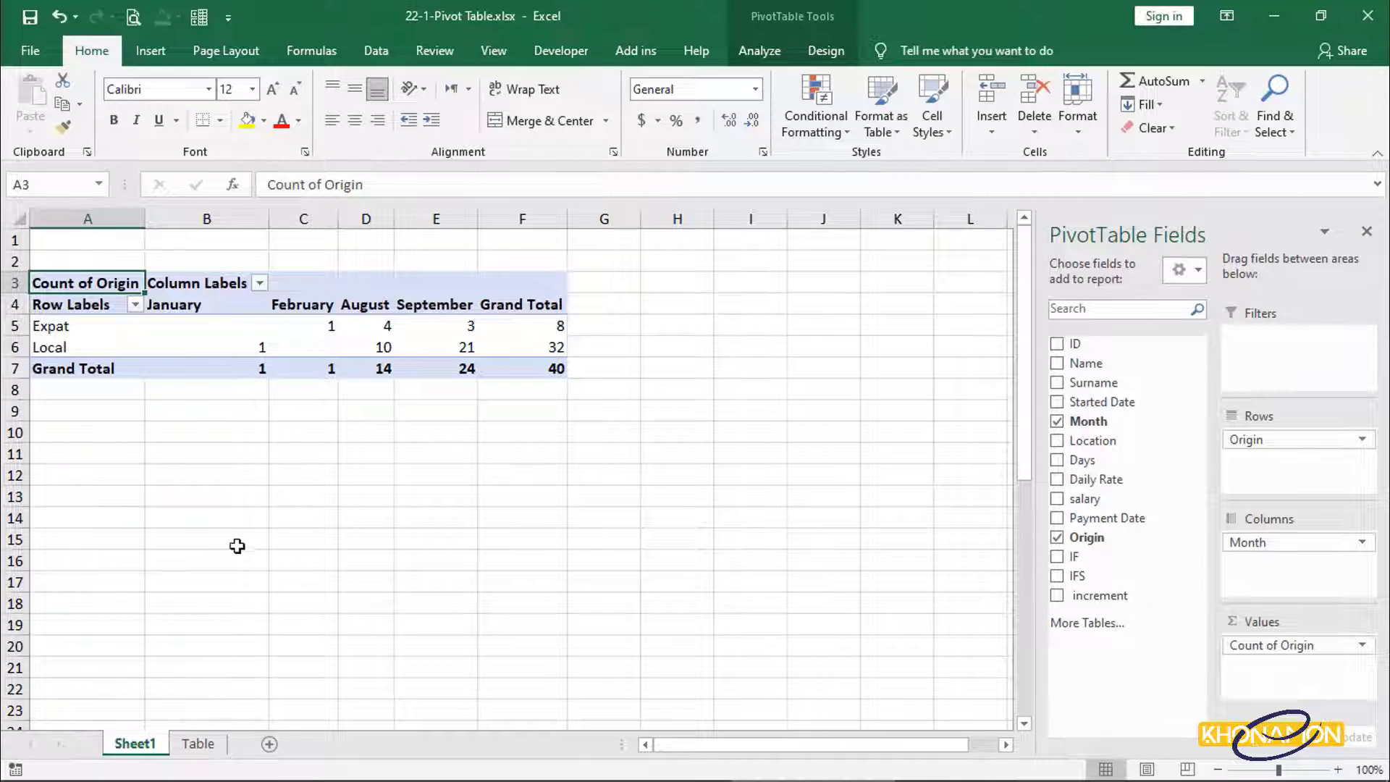
Shorten the Origin value in cell L41 of the Table sheet to L
click(218, 743)
scroll(644, 546, down, 3)
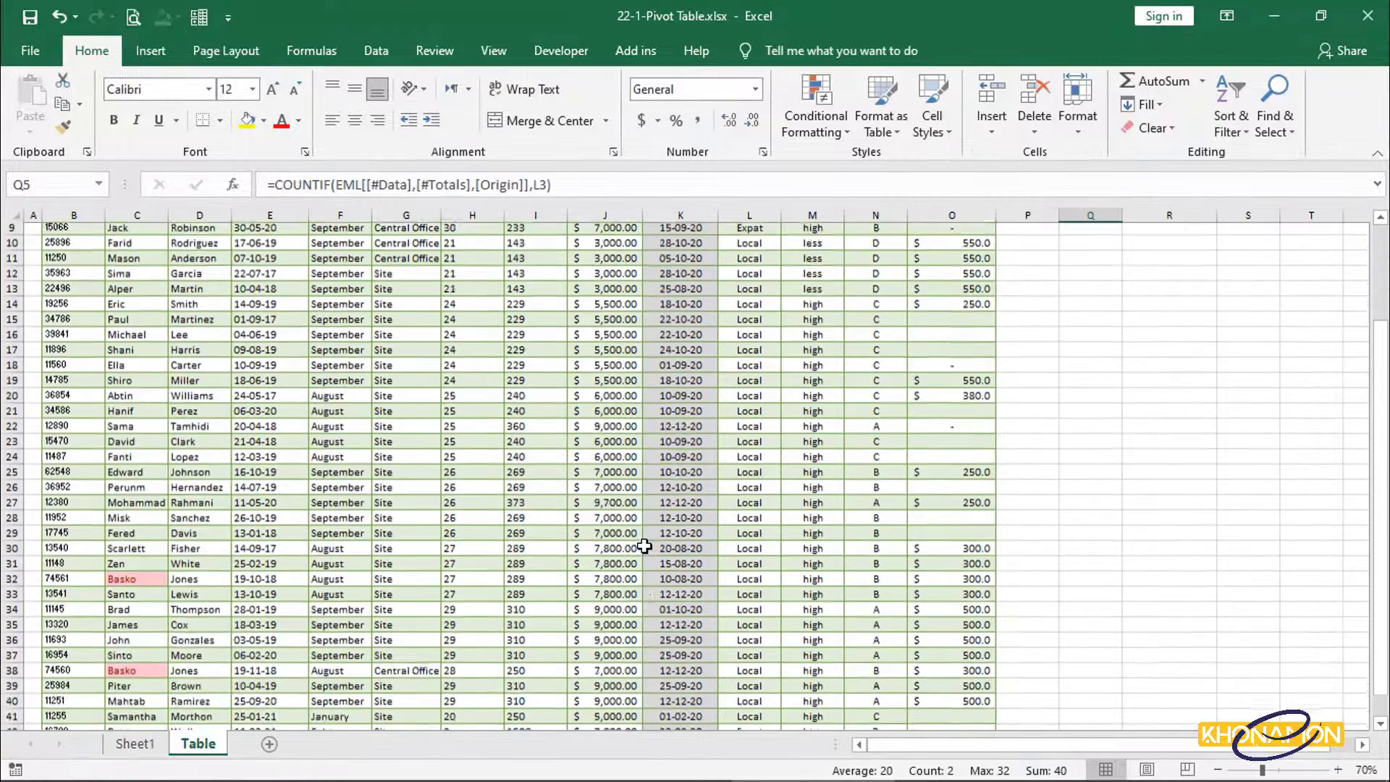
scroll(644, 546, down, 3)
click(762, 566)
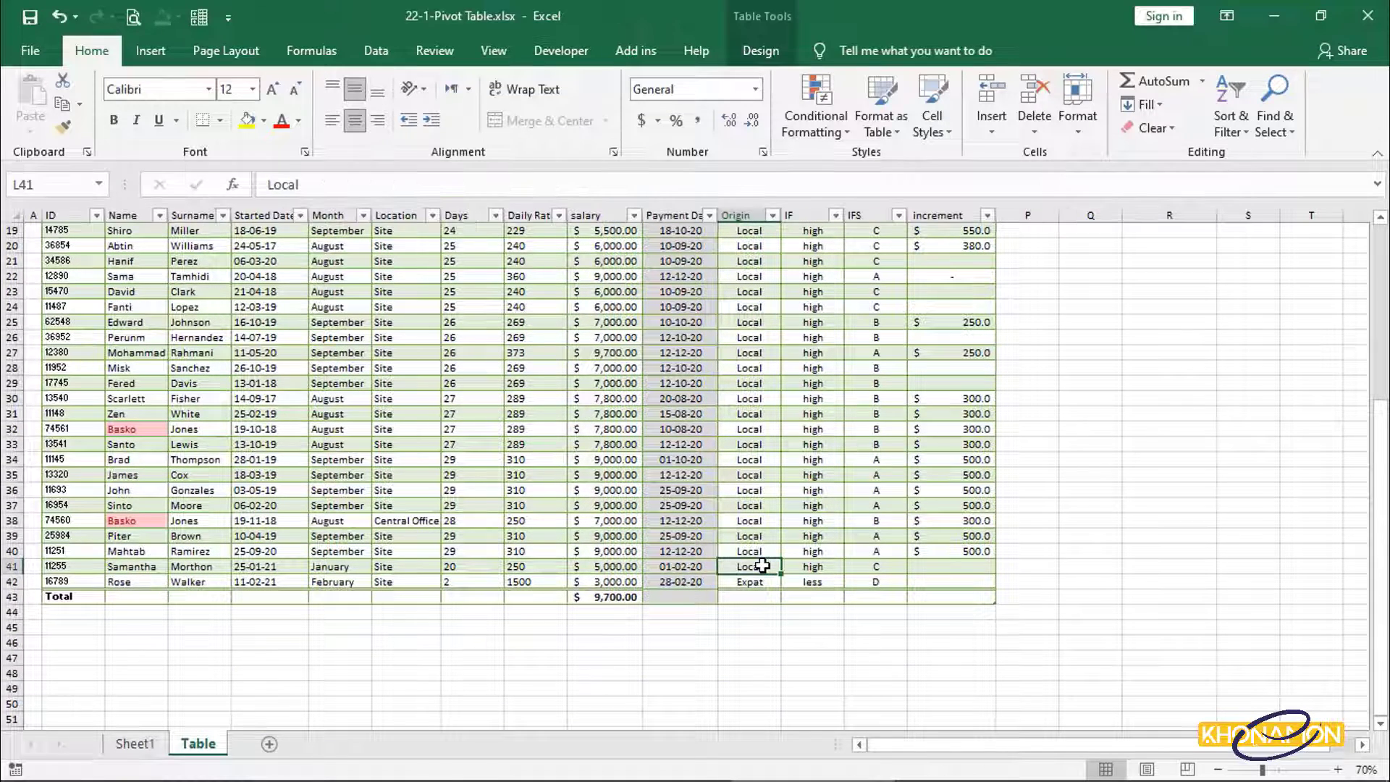
double_click(763, 566)
key(BackSpace)
key(BackSpace)
key(BackSpace)
key(BackSpace)
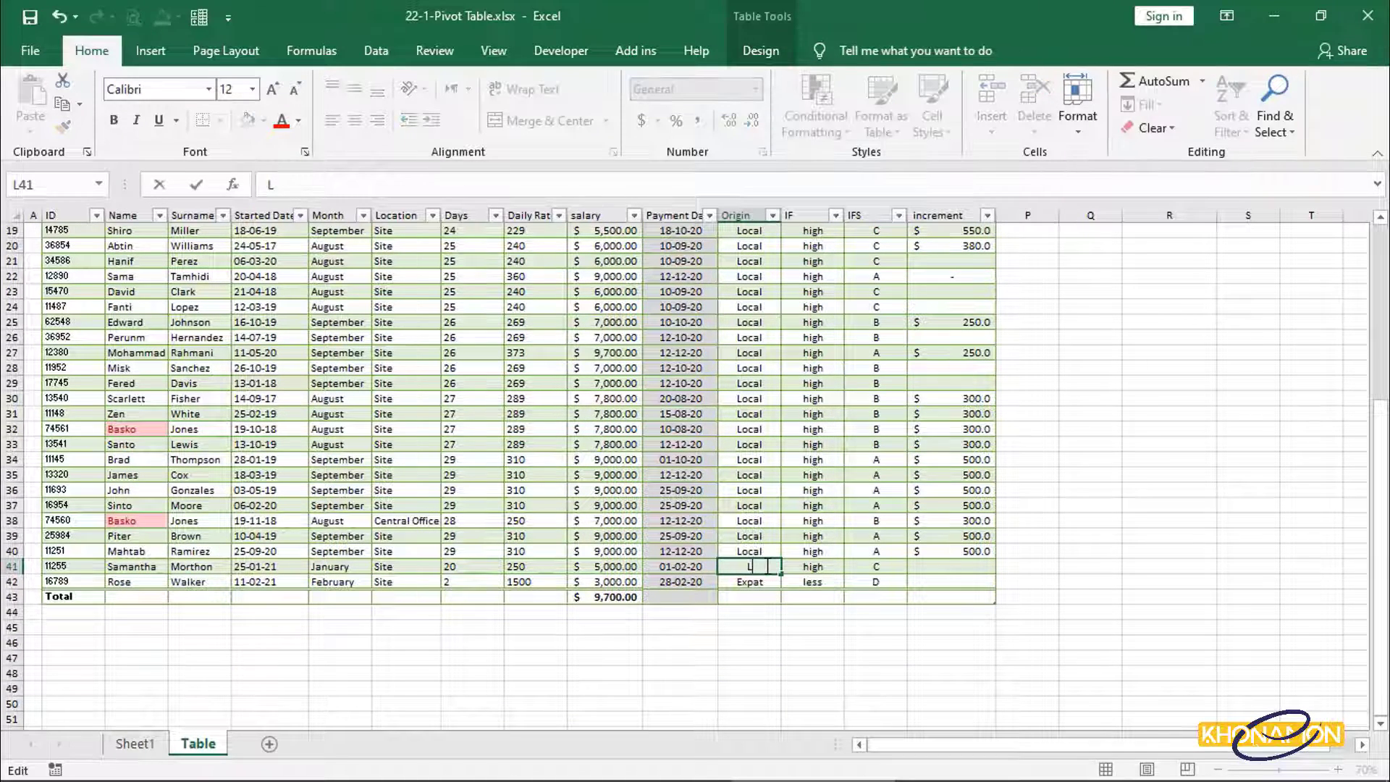
key(Return)
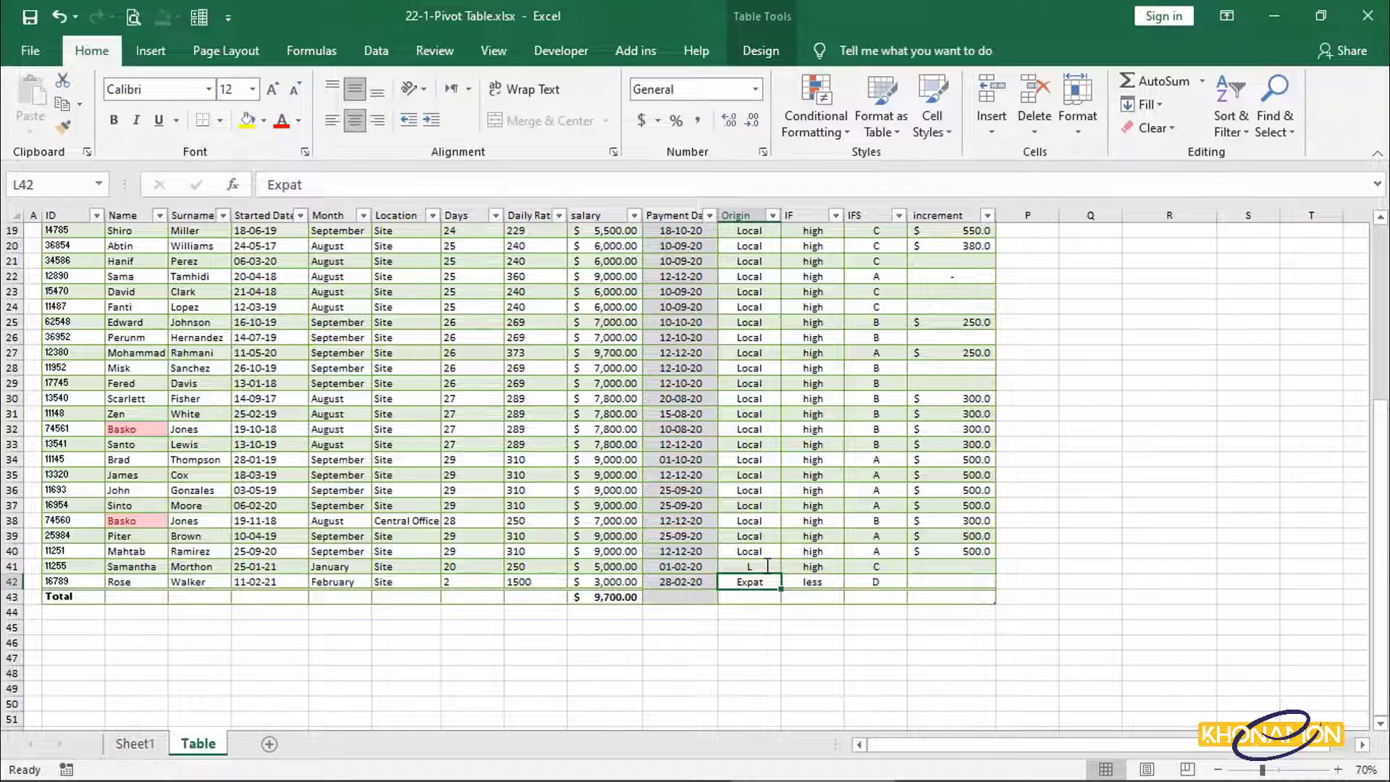
Check the Origin items in the PivotTable's row filter on Sheet1, and refresh the report
click(136, 743)
click(135, 304)
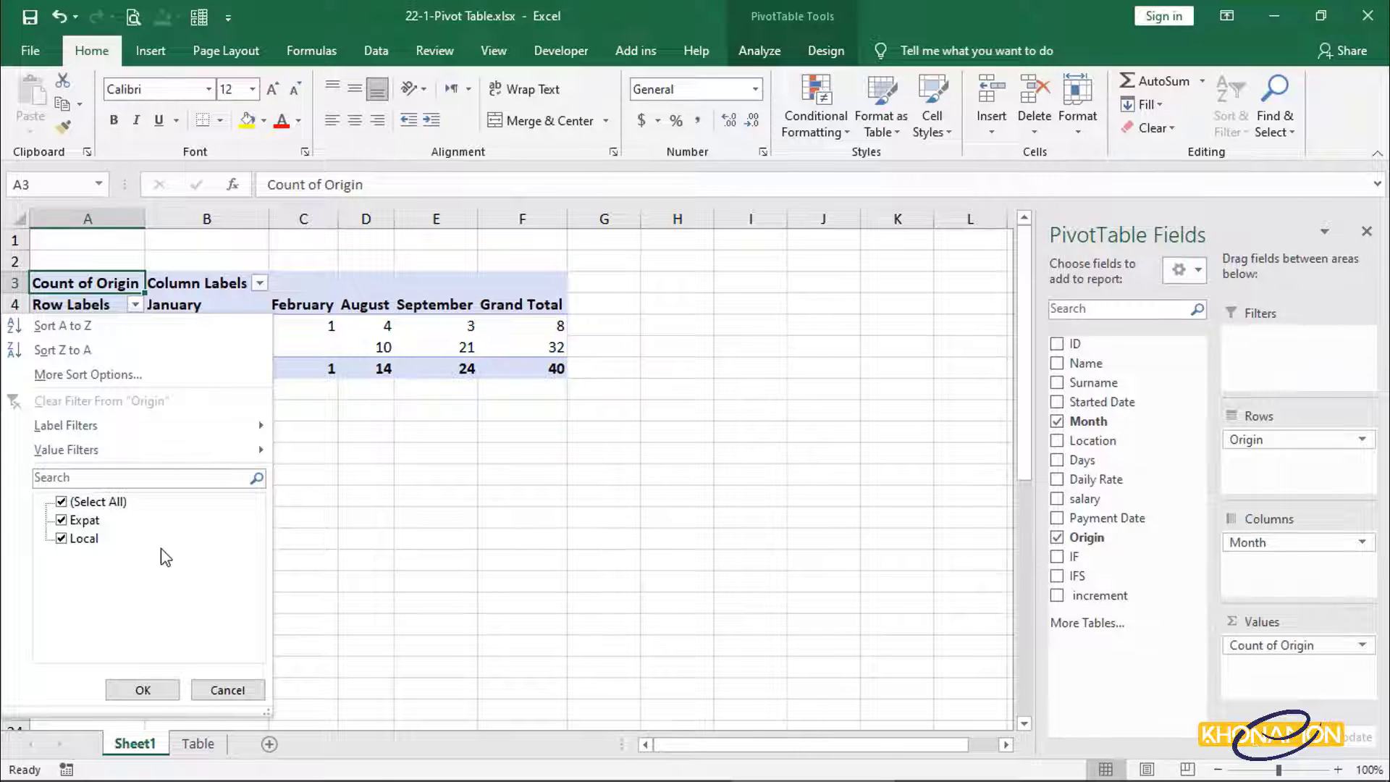
click(142, 689)
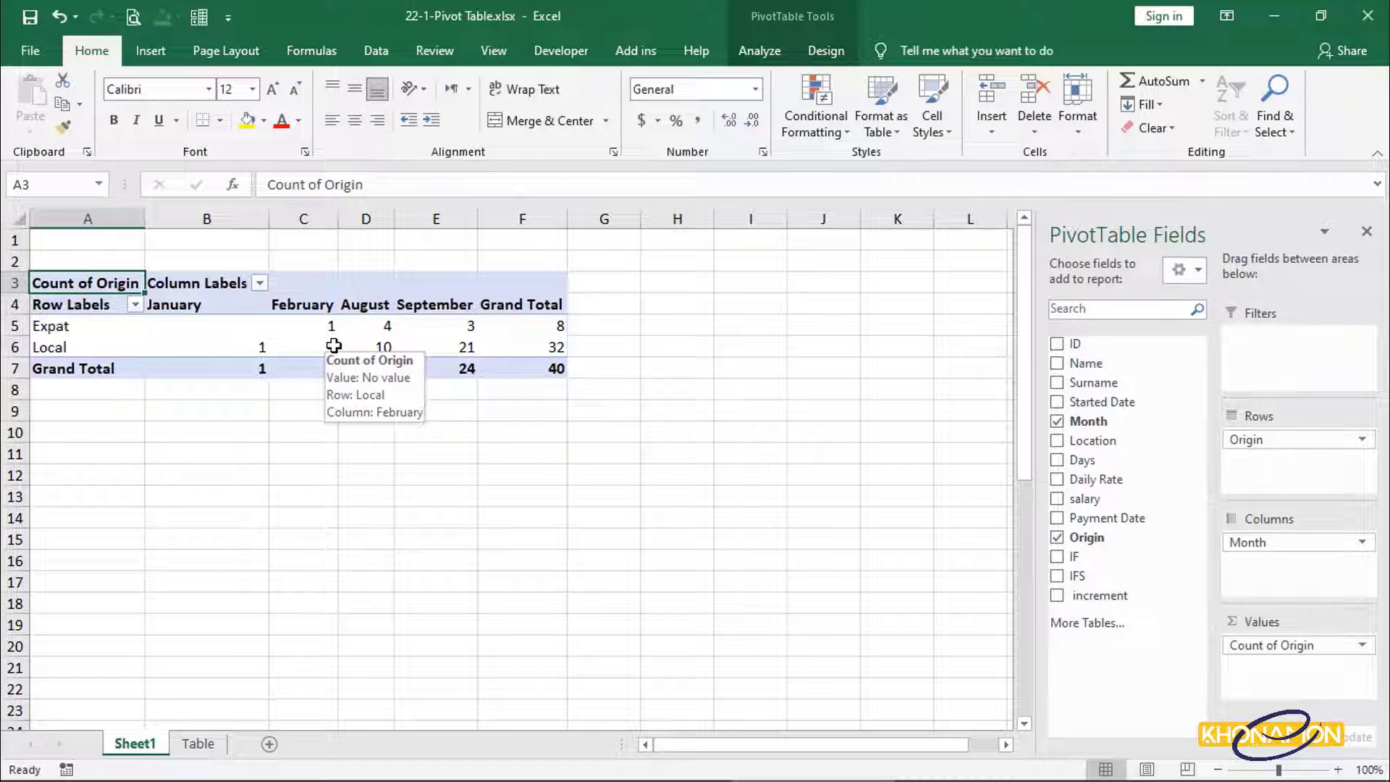
right_click(333, 346)
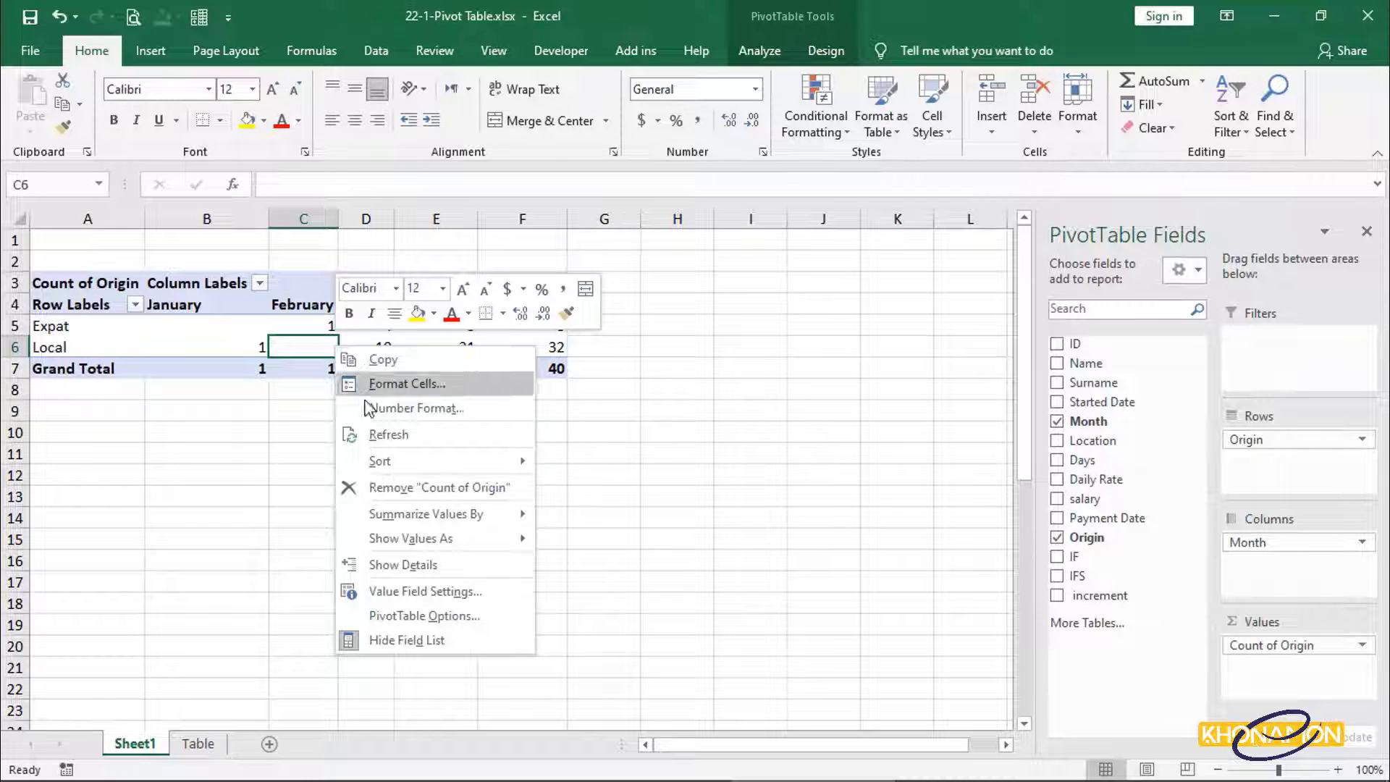
click(380, 439)
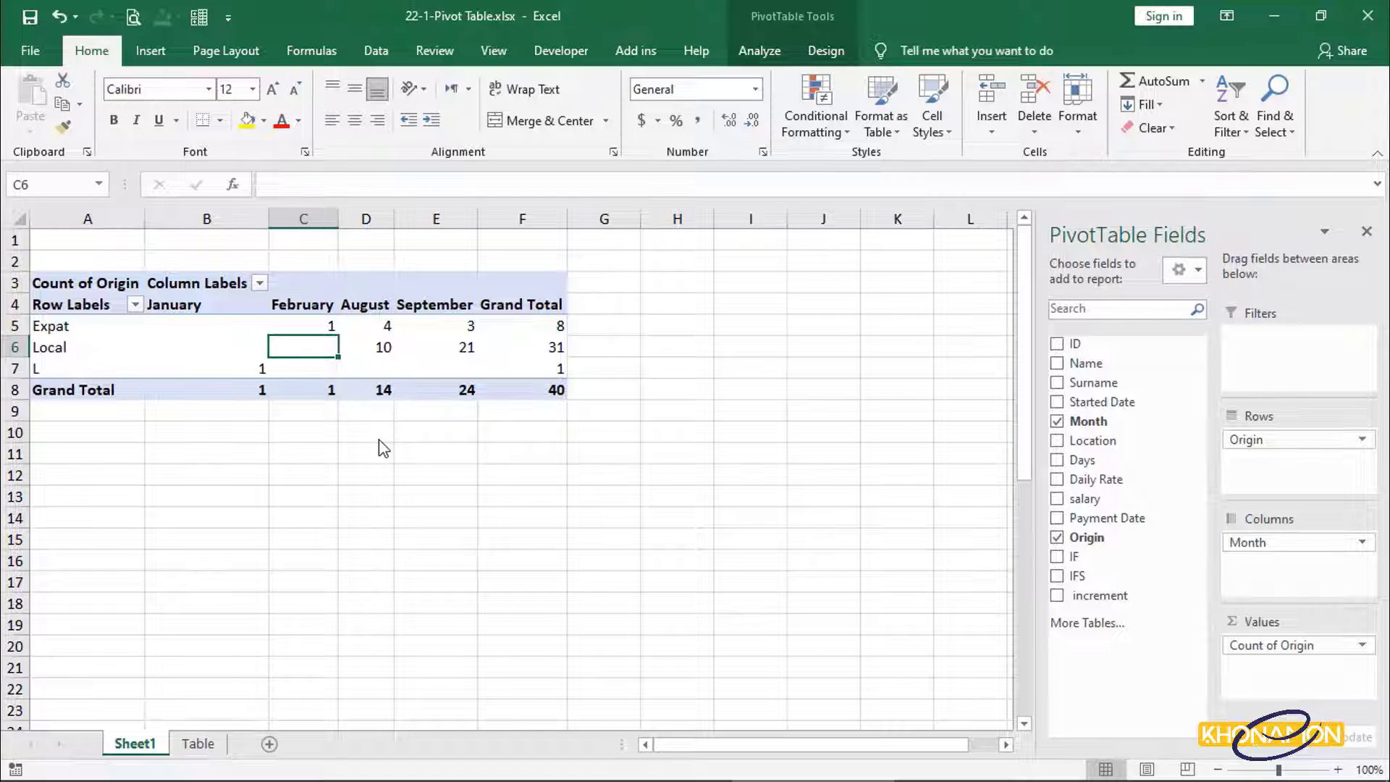
Re-enter the Origin value Expat in cell L42 of the Table sheet, and refresh the PivotTable on Sheet1
click(199, 743)
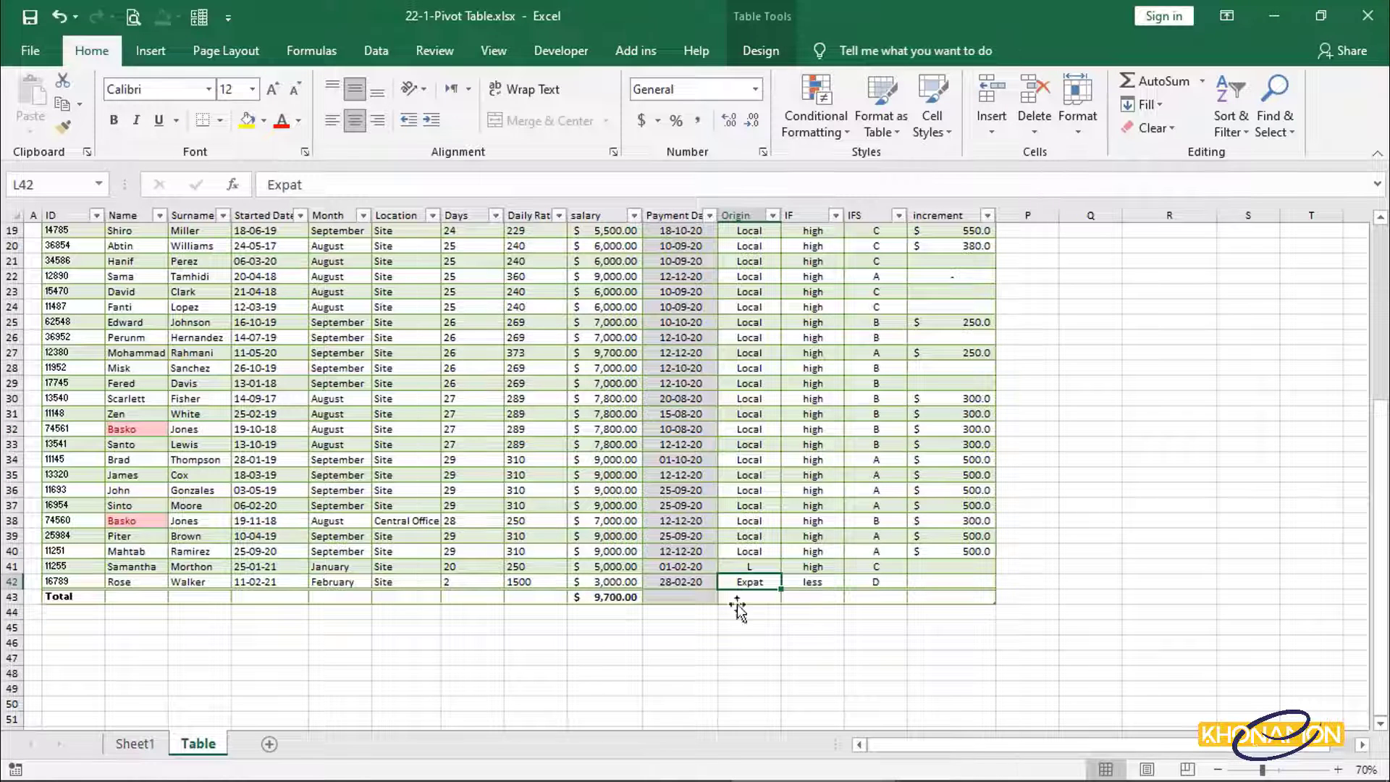
double_click(769, 581)
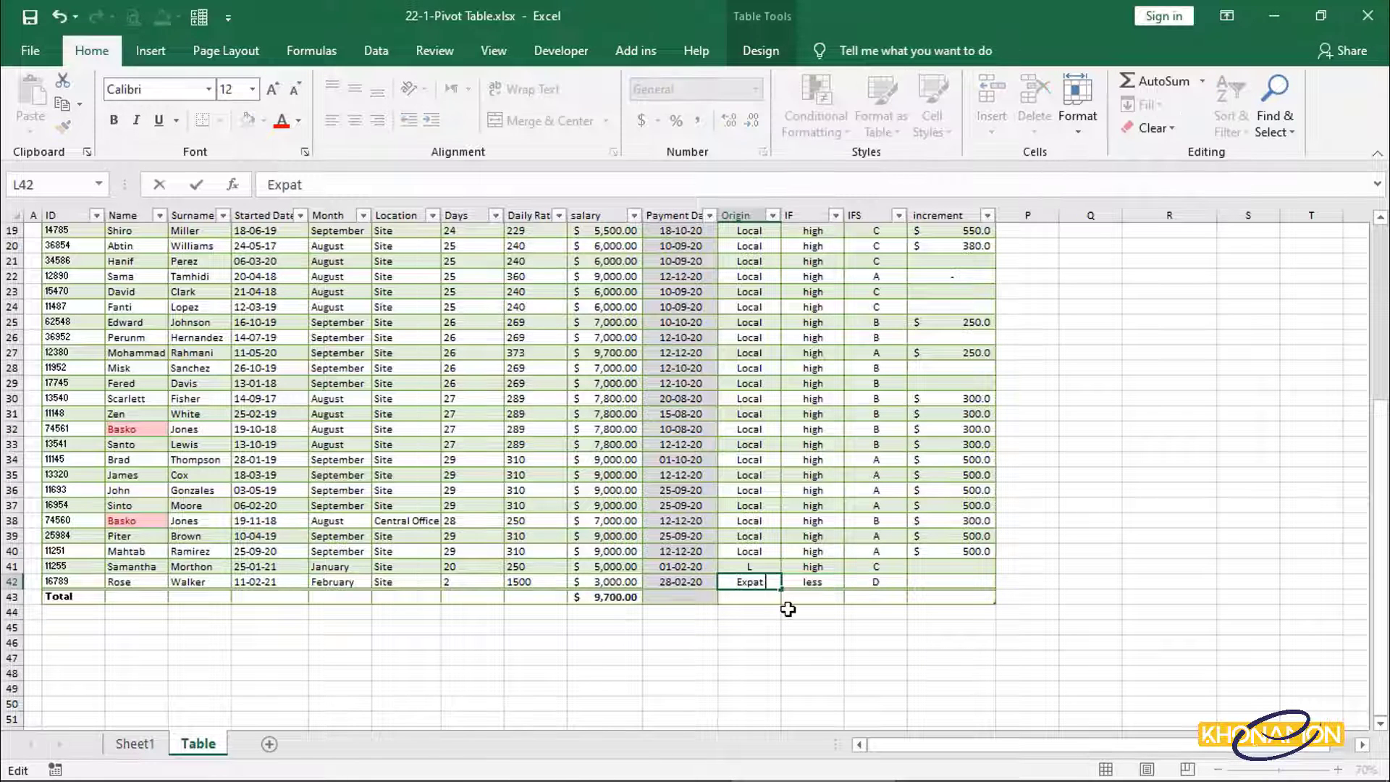
key(Return)
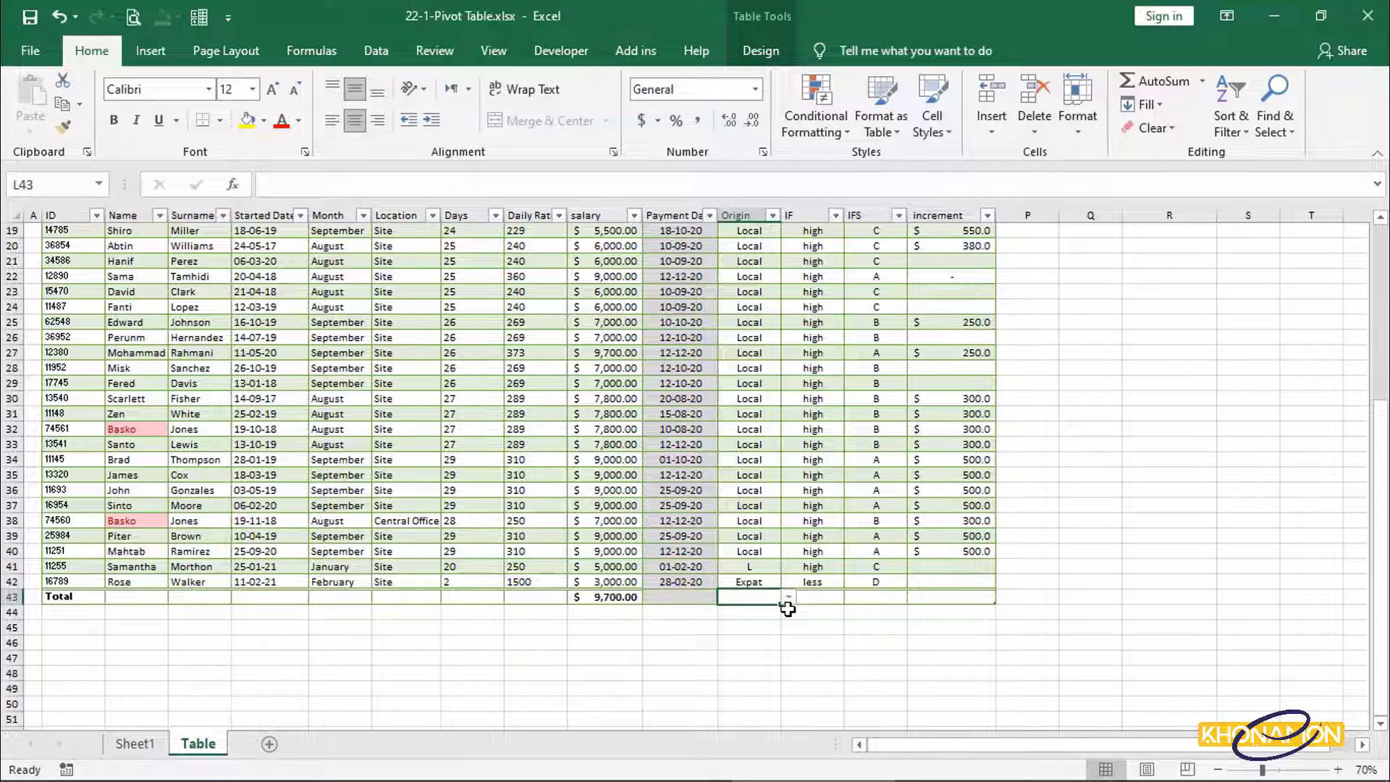
click(138, 746)
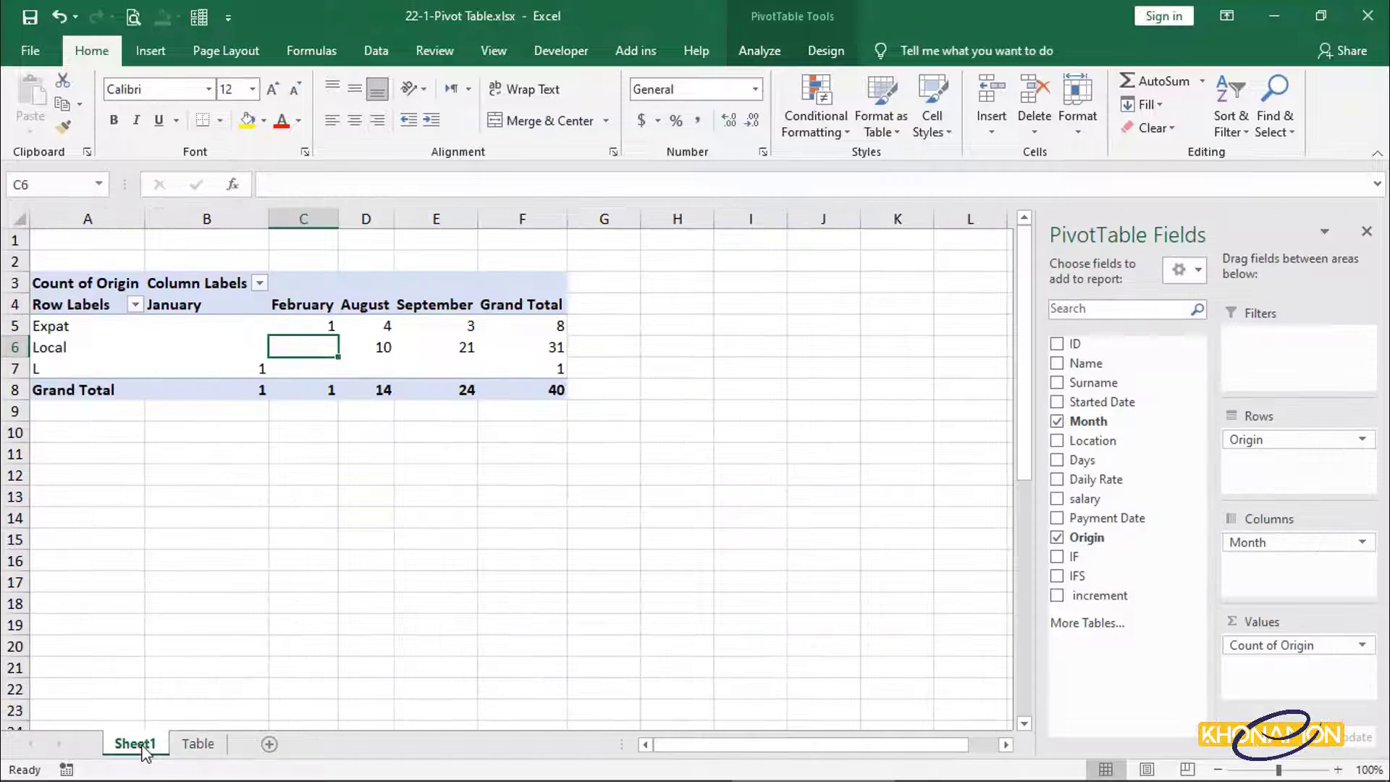
right_click(280, 355)
click(327, 438)
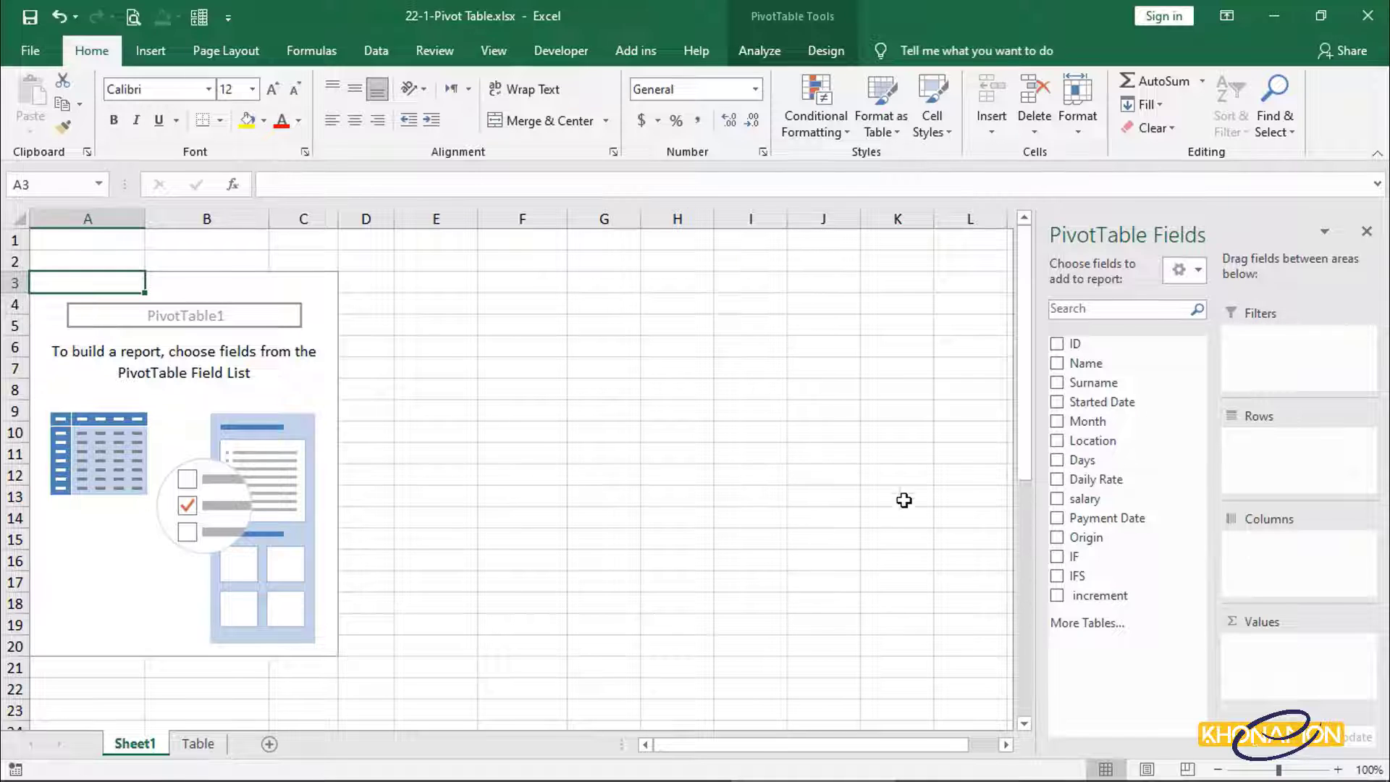
Put the Origin field in the empty PivotTable's rows and the increment field in its values
drag(1098, 538, 1240, 449)
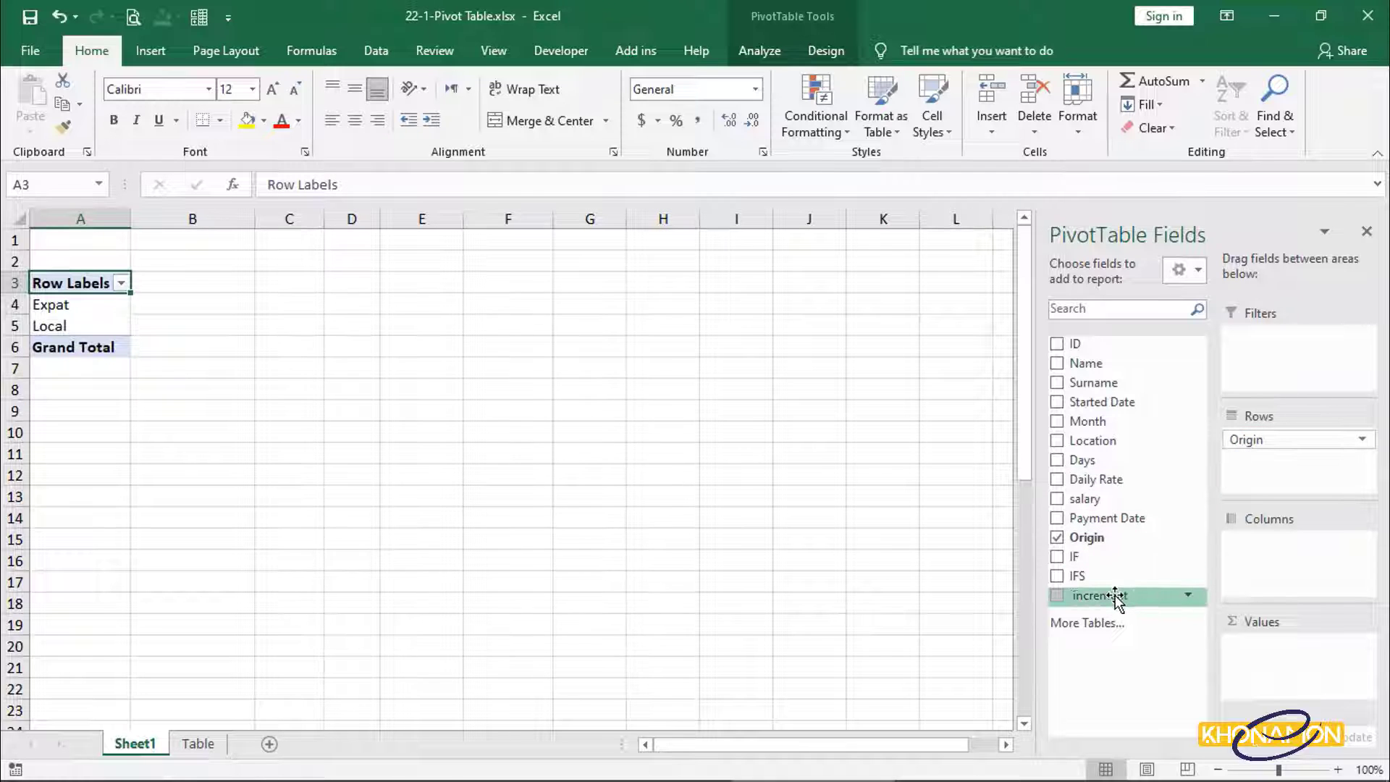
drag(1142, 593, 1268, 663)
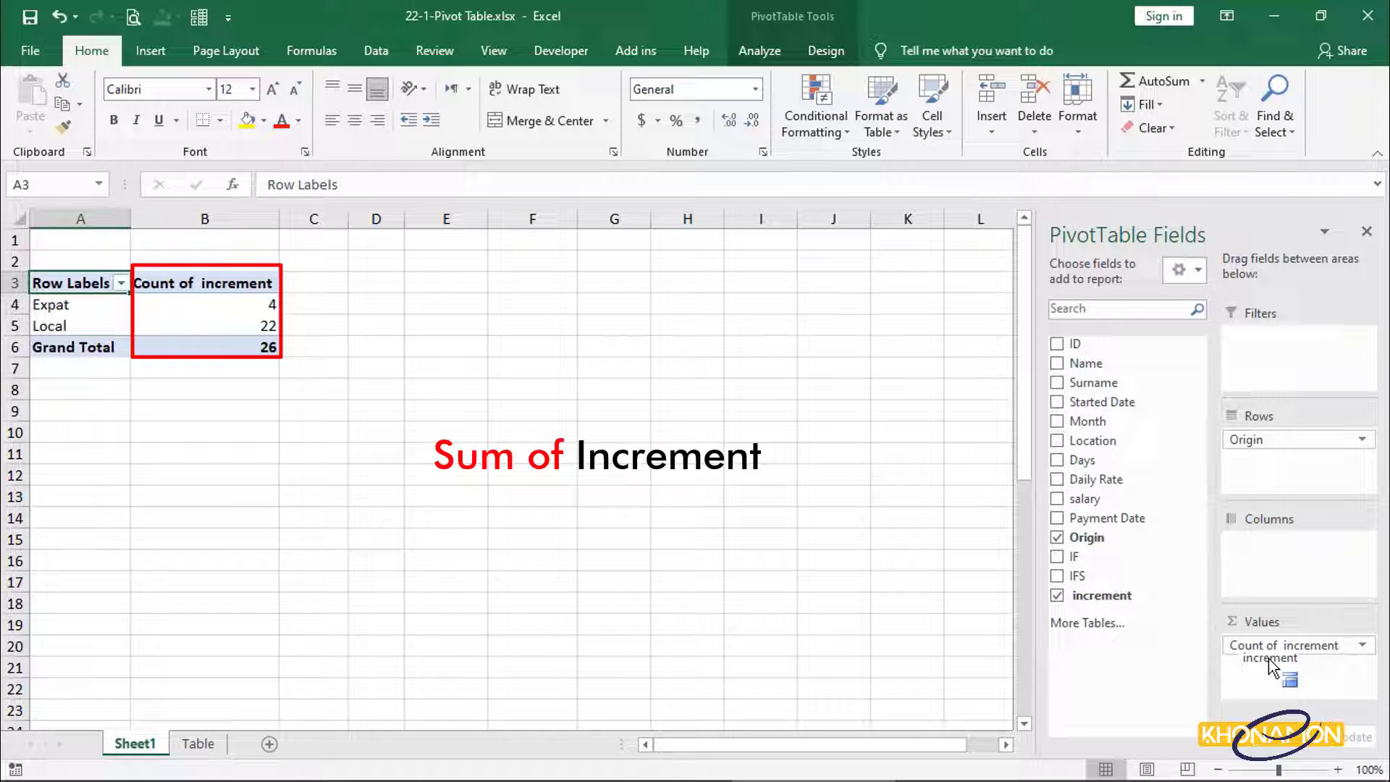
drag(1272, 668, 1272, 666)
Change the PivotTable's increment value field to be summarized by Sum
click(1268, 653)
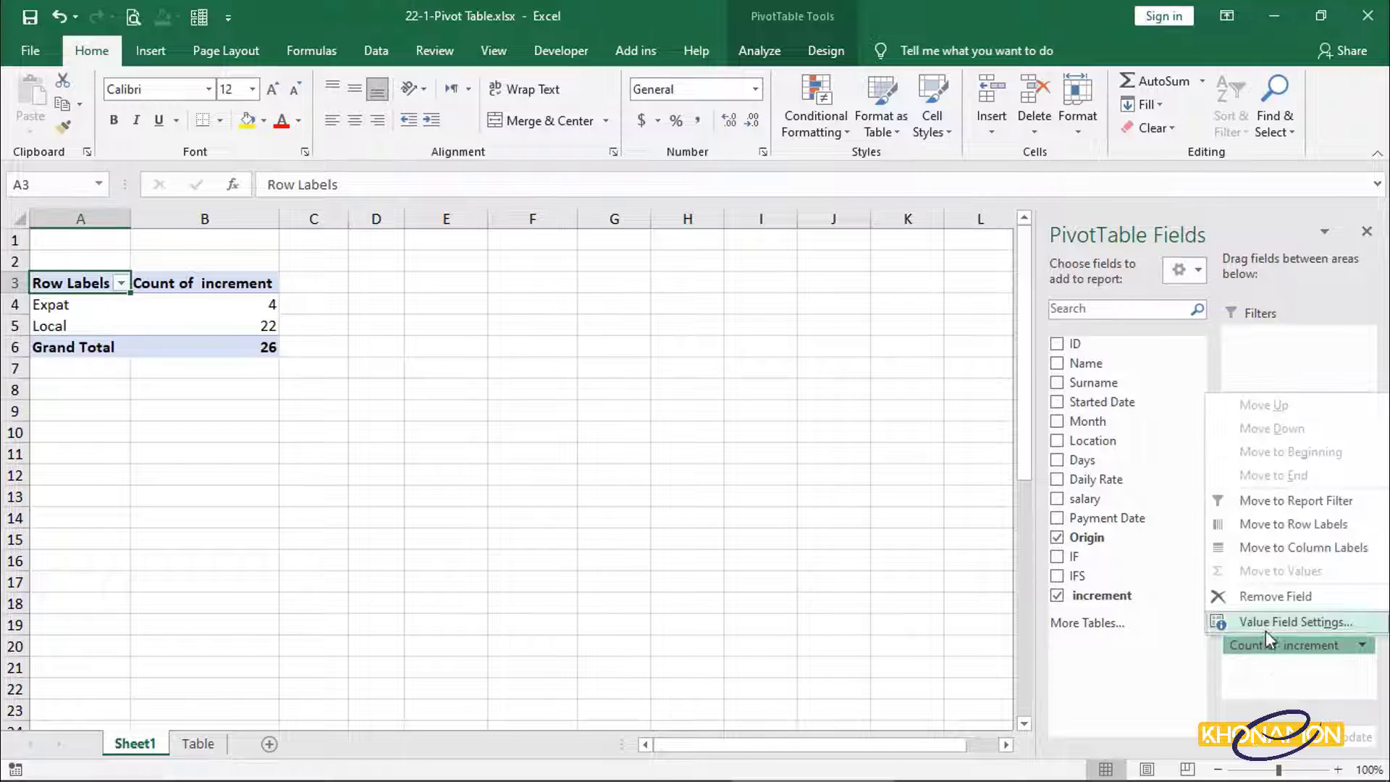
click(1265, 629)
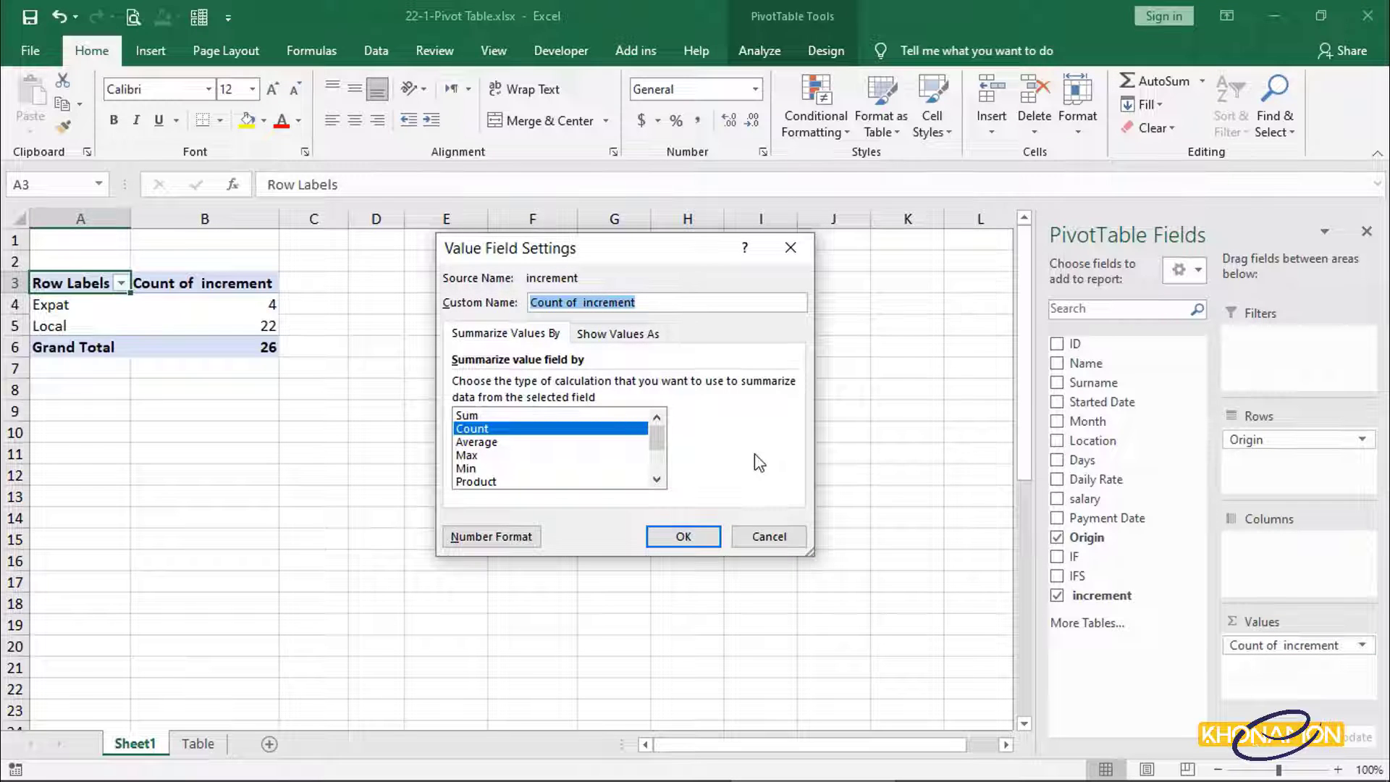
drag(658, 449, 657, 420)
click(623, 416)
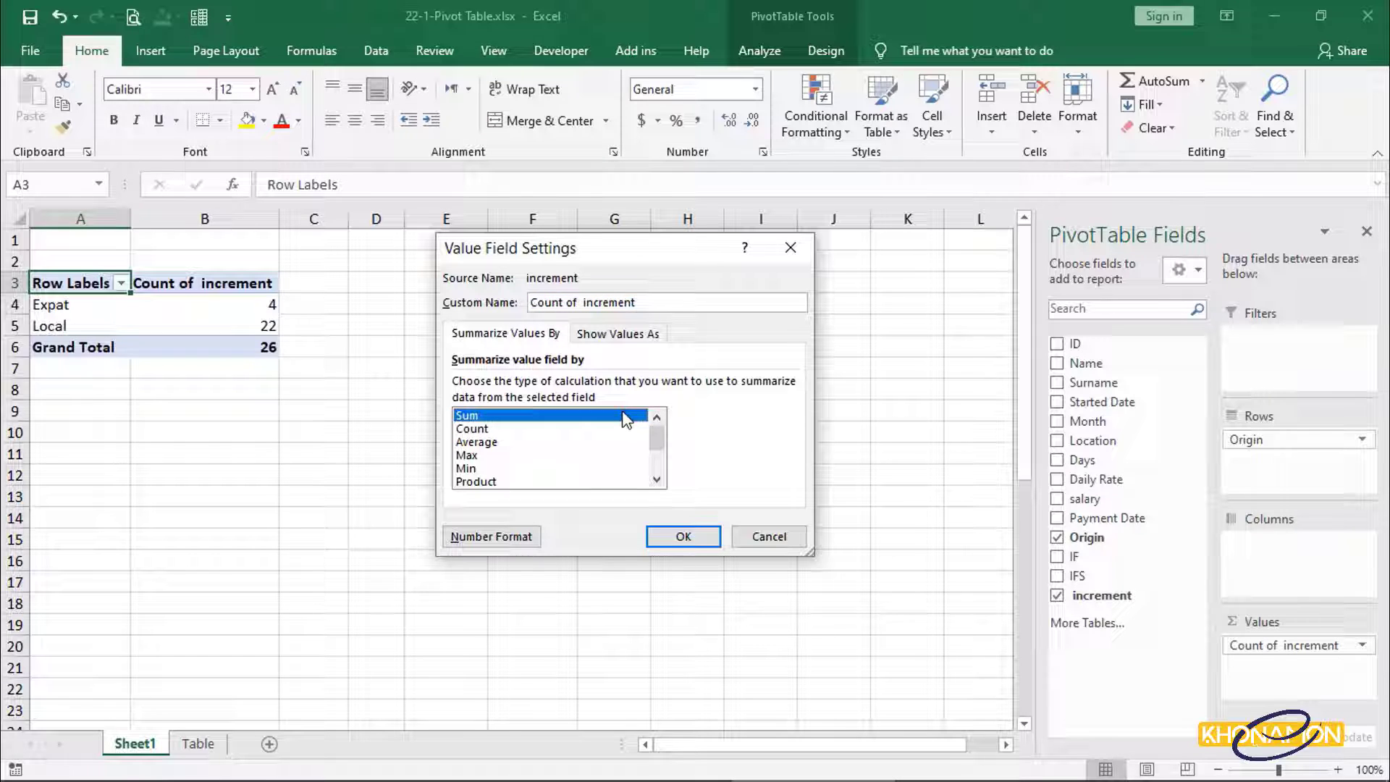
click(682, 534)
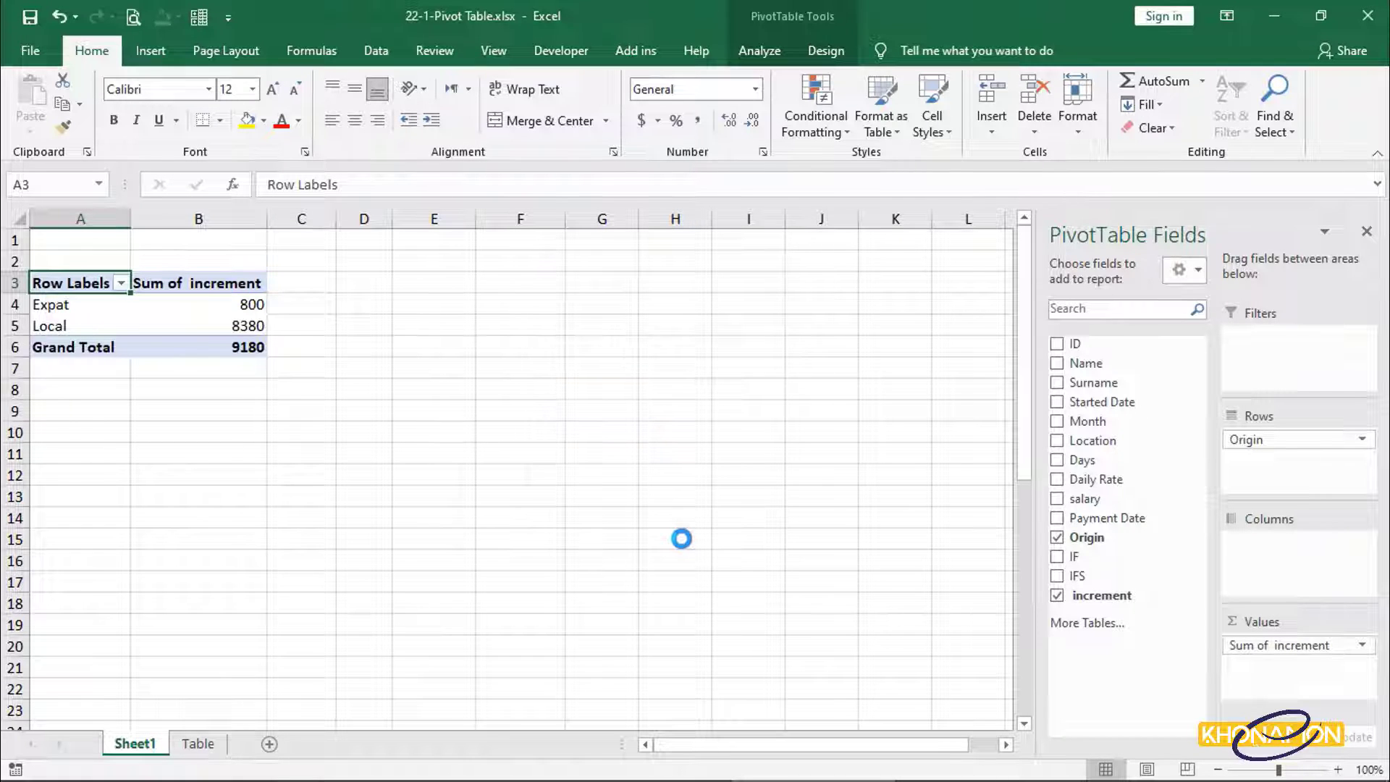
Try summarizing the PivotTable's increment value field by Max
click(1257, 644)
click(1257, 632)
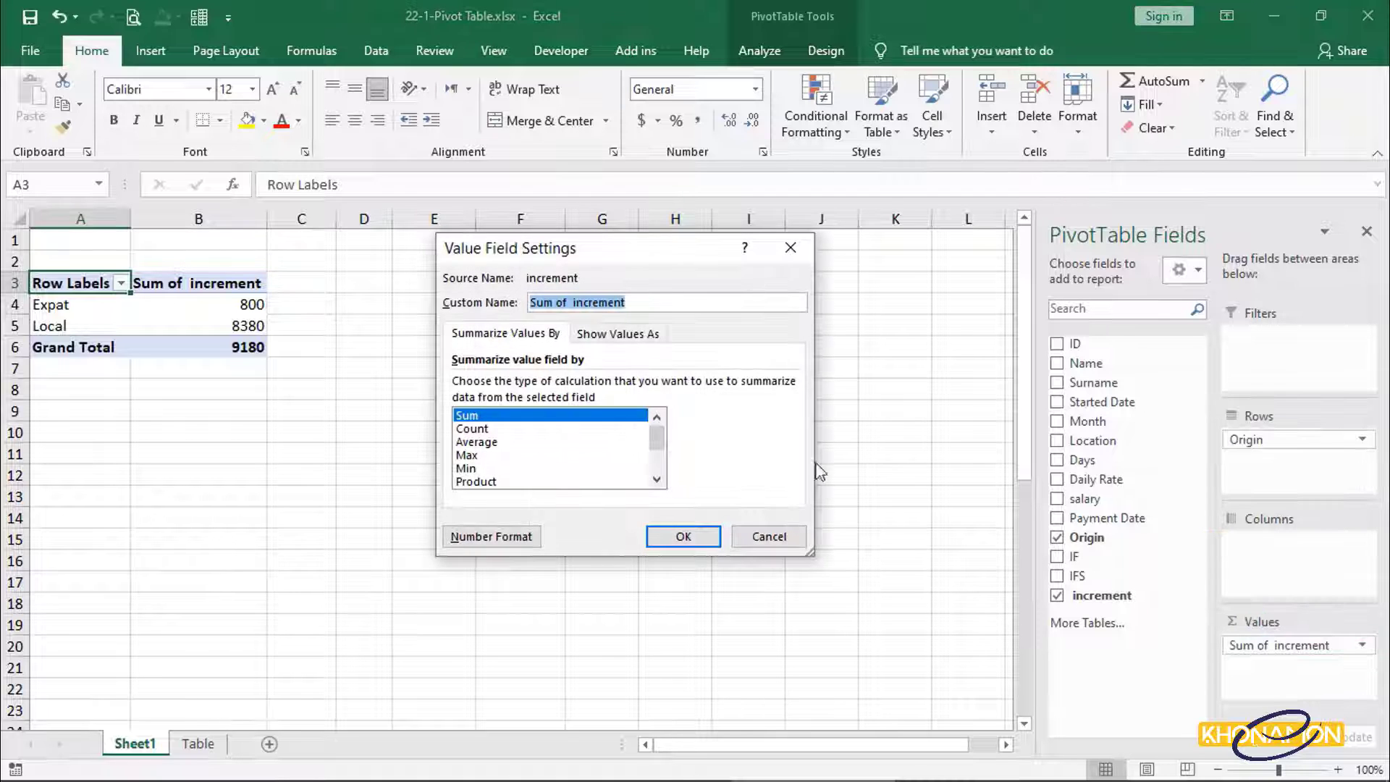
drag(662, 445, 657, 424)
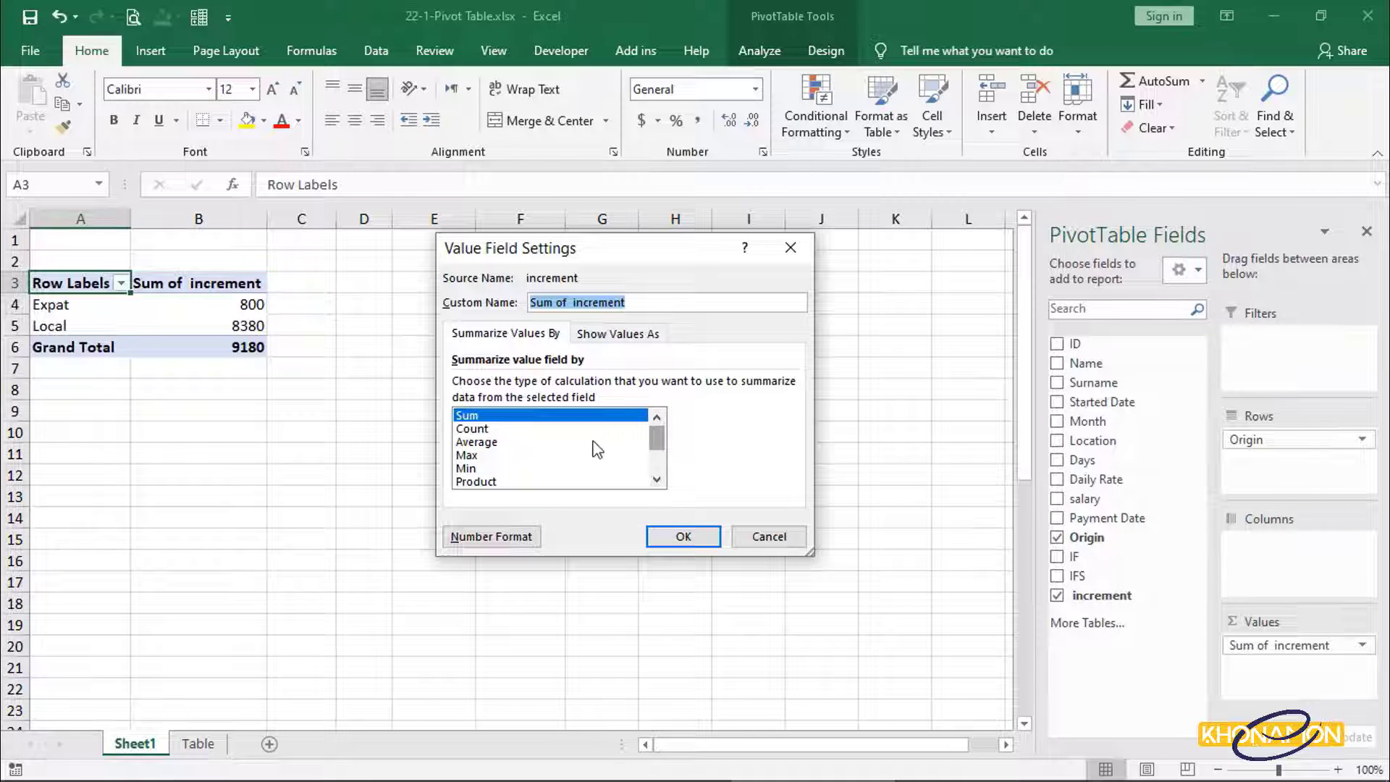
click(556, 456)
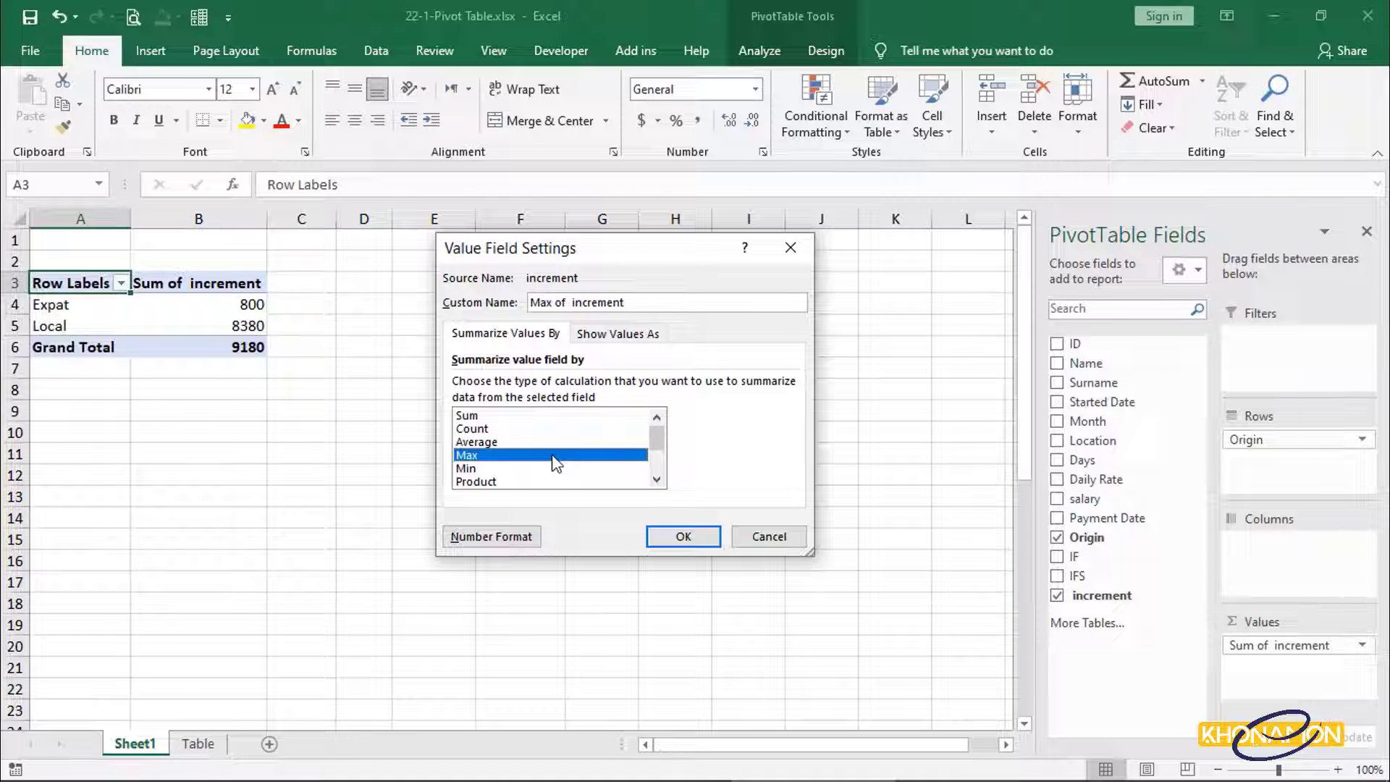
click(654, 537)
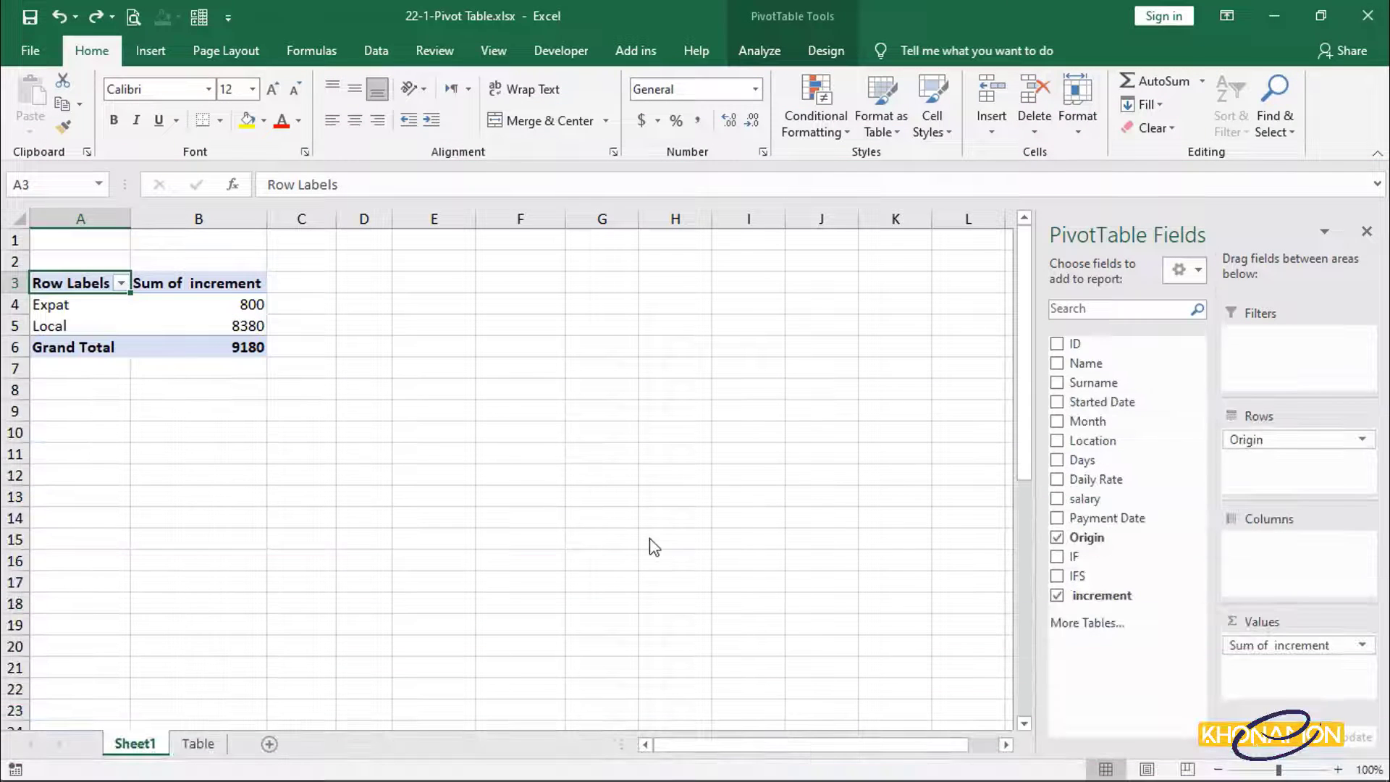
Add the Location field as a report filter to the PivotTable and filter the report to Site
drag(1092, 440, 1260, 349)
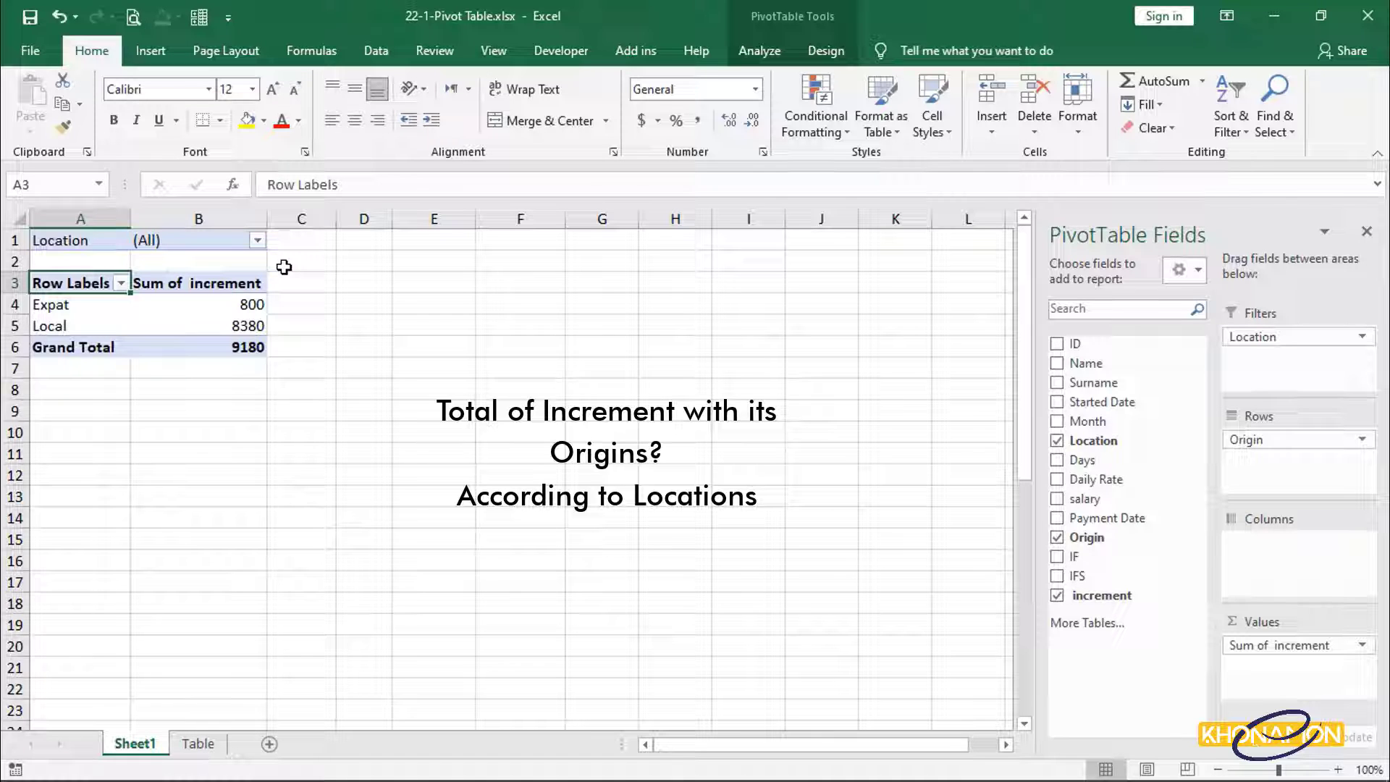
click(257, 240)
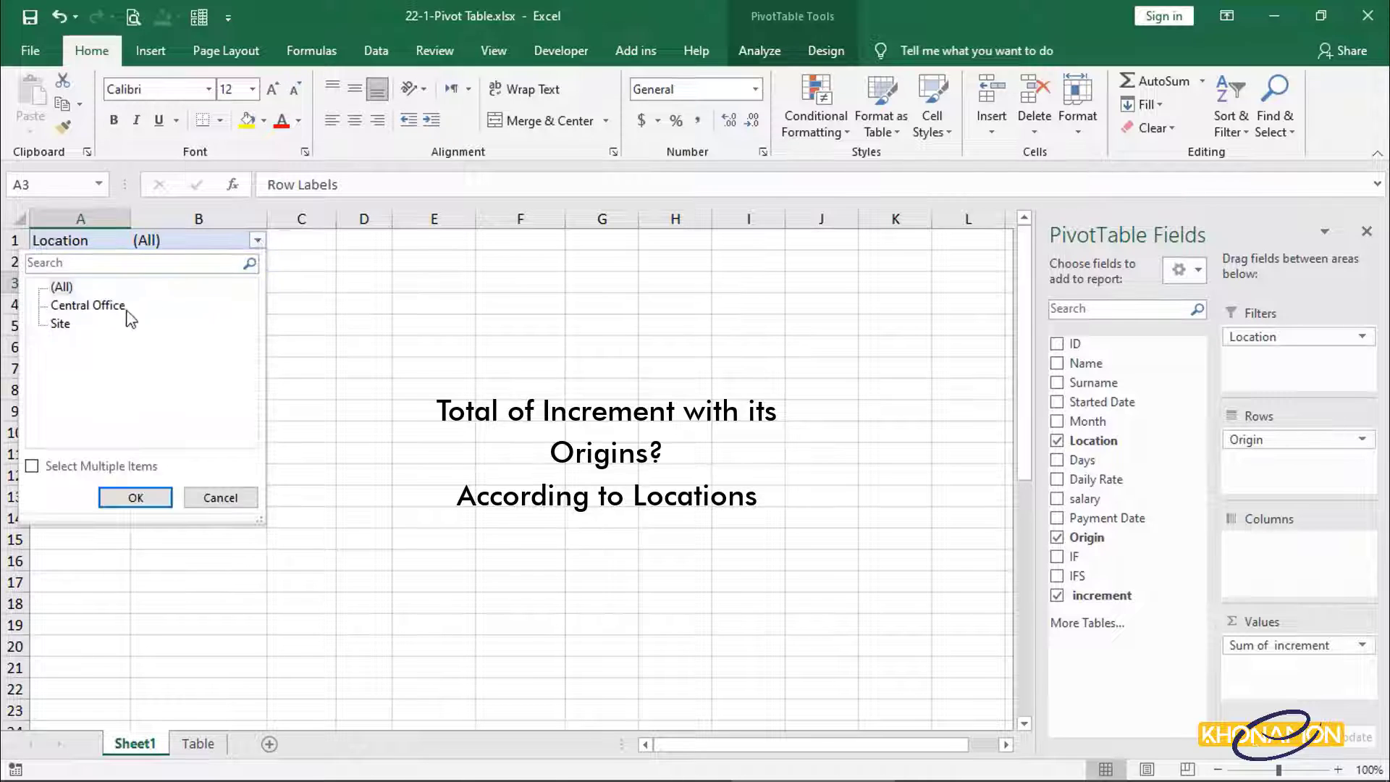
click(65, 325)
click(138, 498)
mouse_move(211, 322)
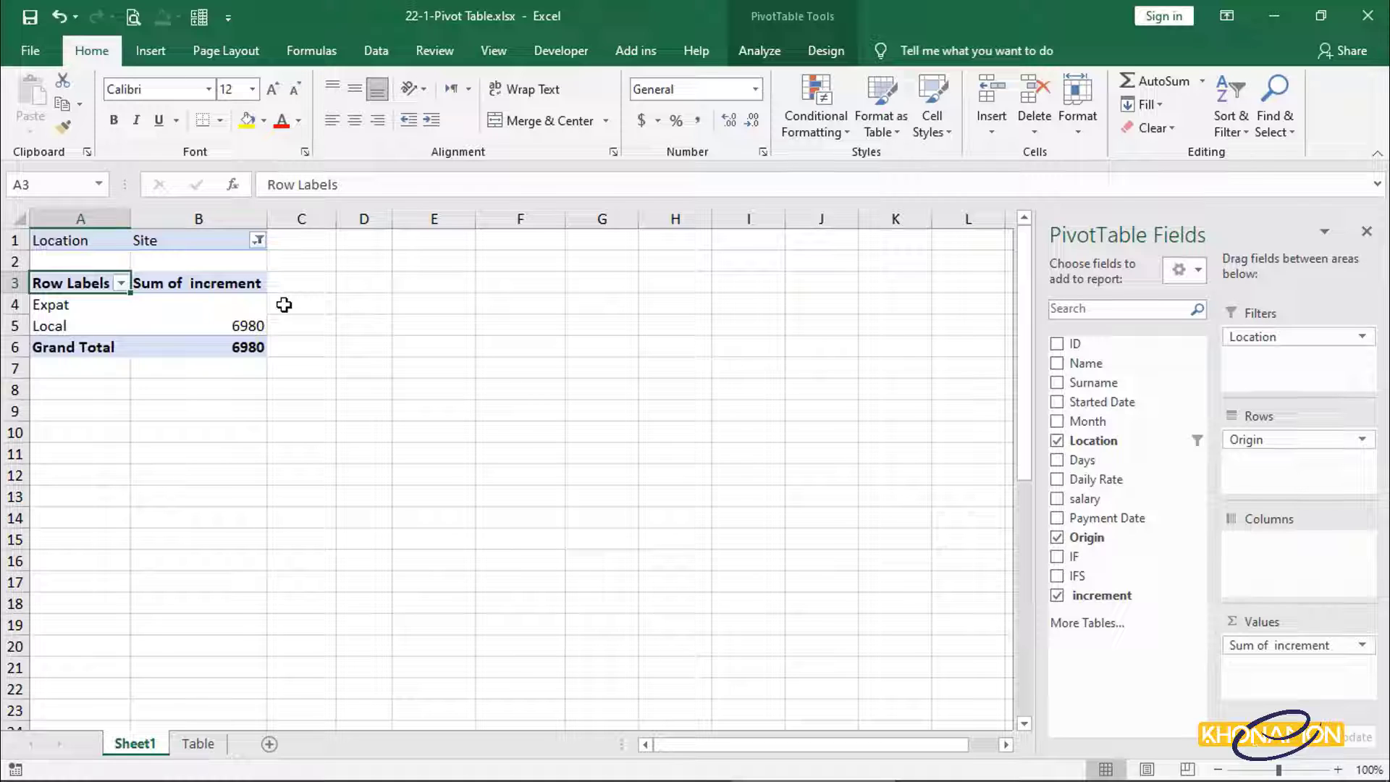
Switch the PivotTable's Location report filter to Central Office
click(257, 240)
click(116, 310)
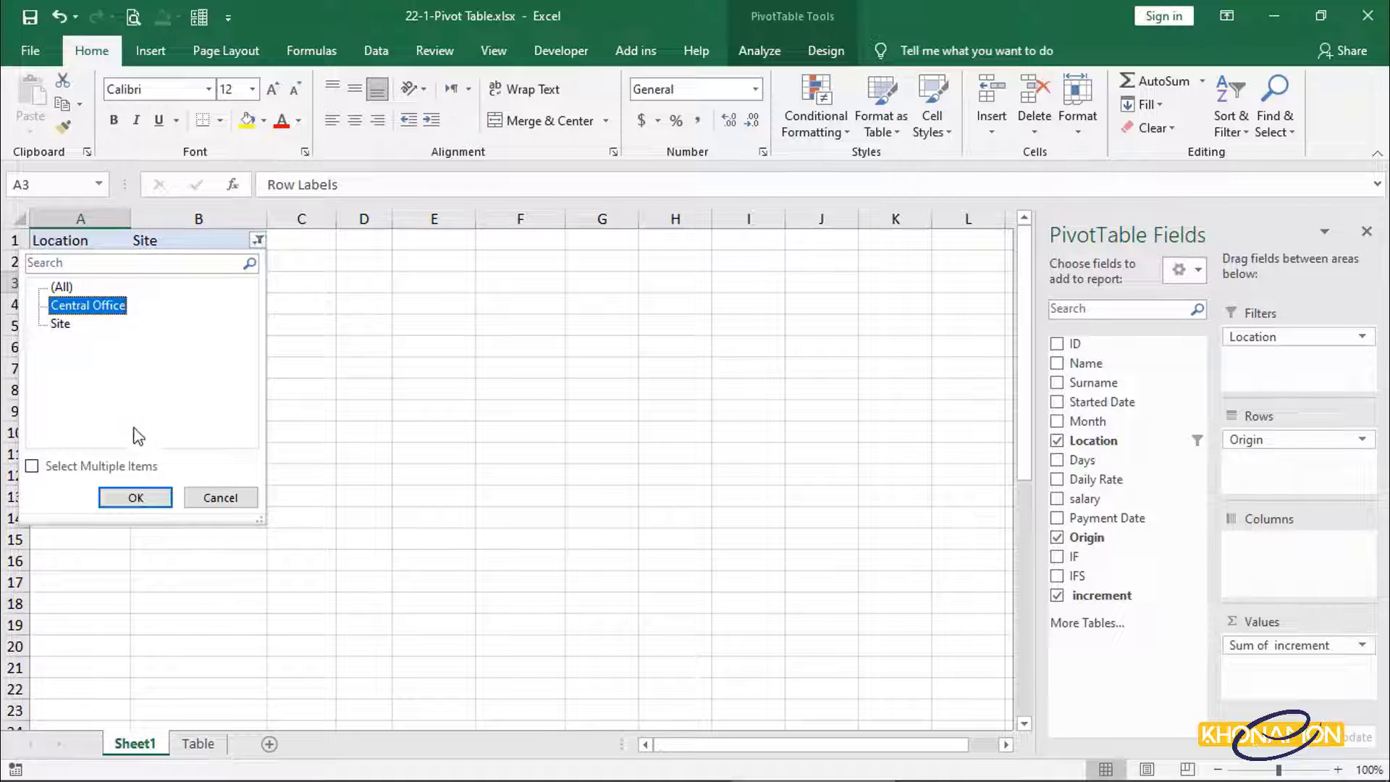
click(135, 497)
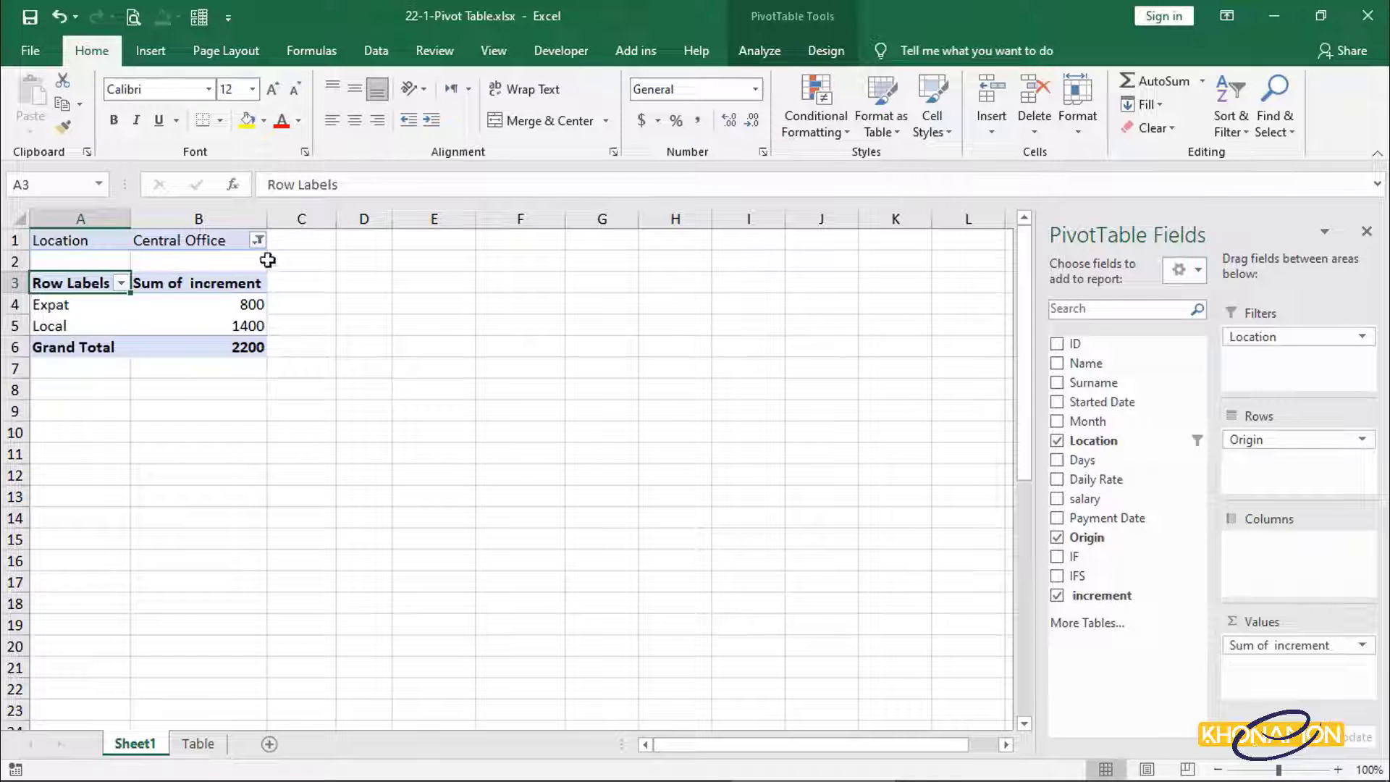
Reset the PivotTable's Location report filter to (All)
click(258, 241)
click(70, 290)
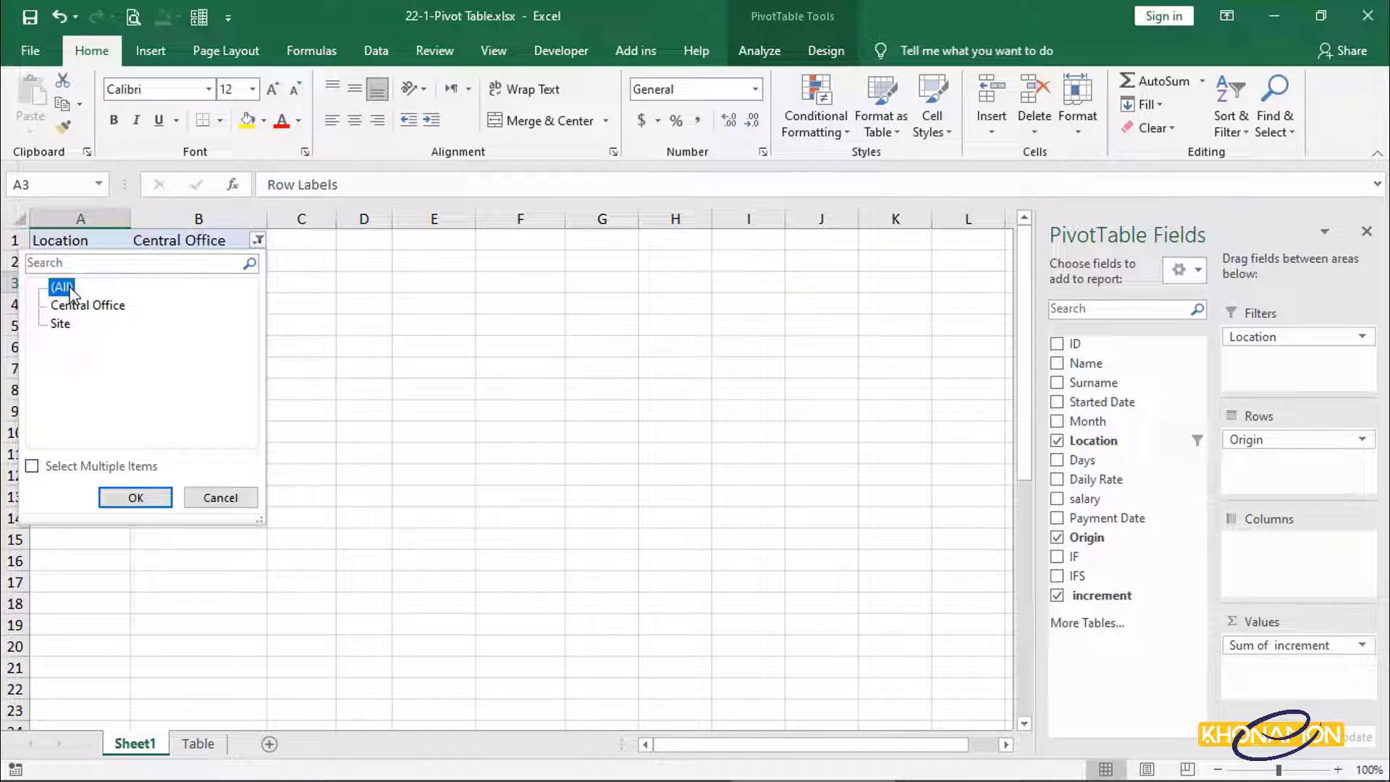
click(135, 498)
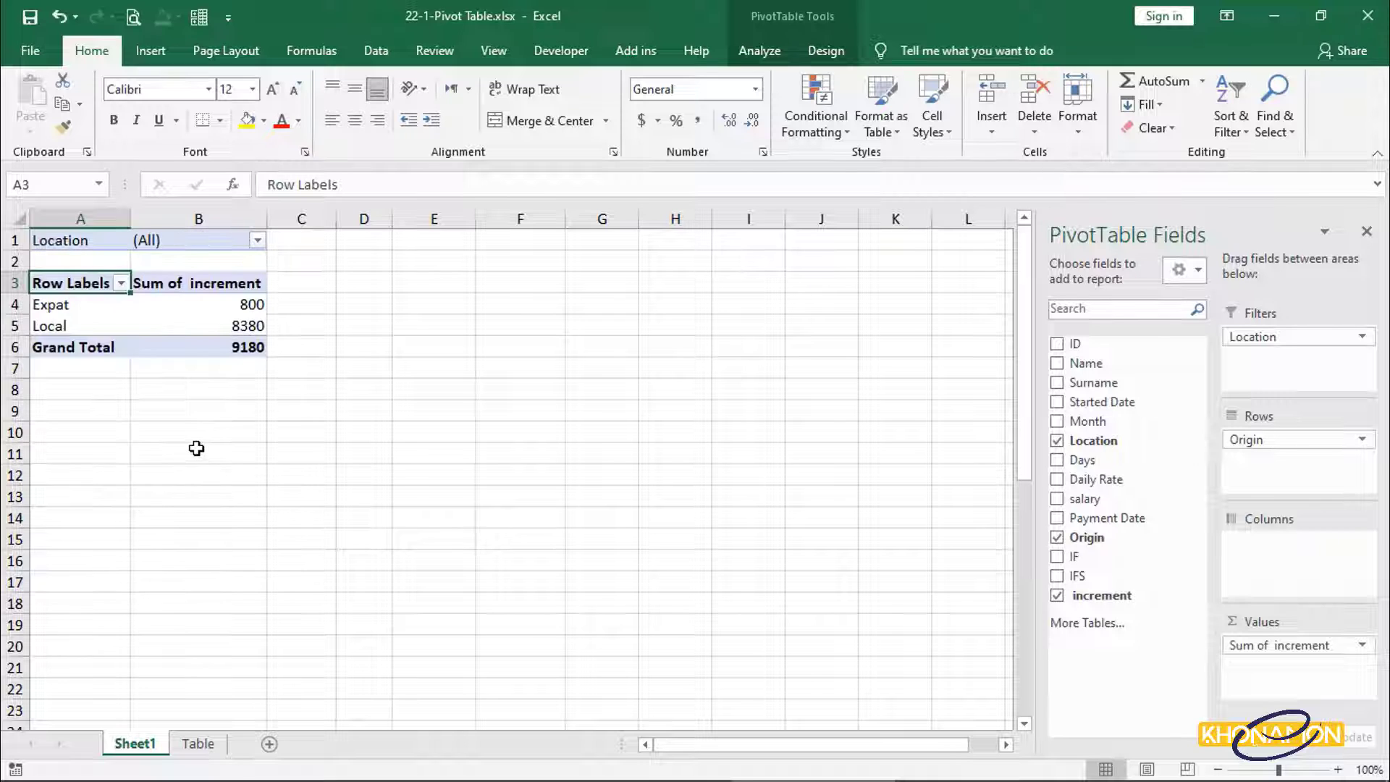